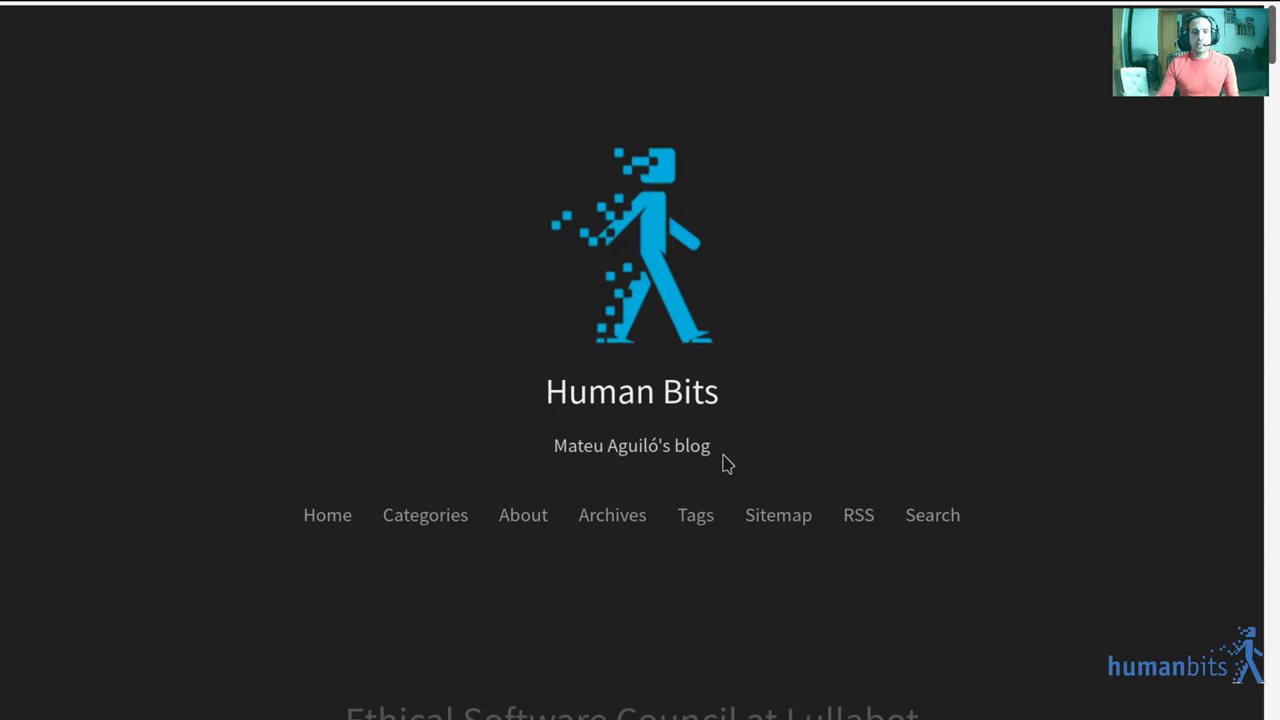
scroll(725, 323, "down", 1)
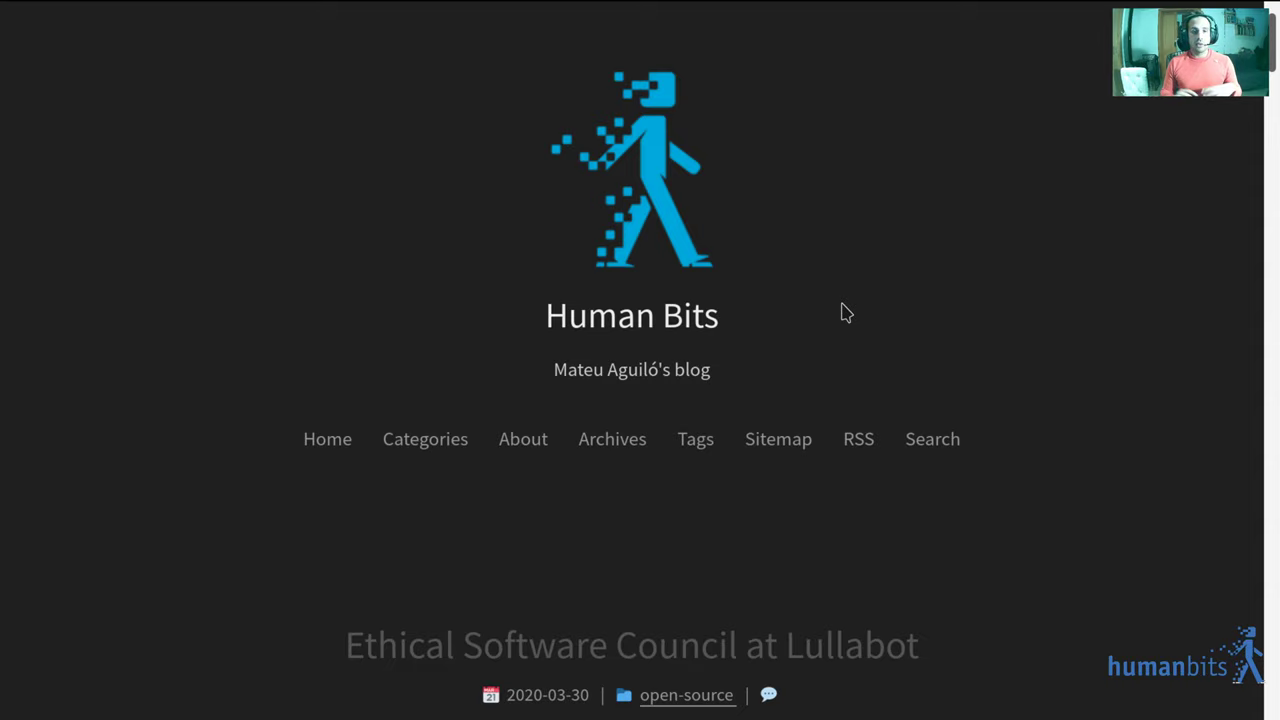
mouse_move(500, 8)
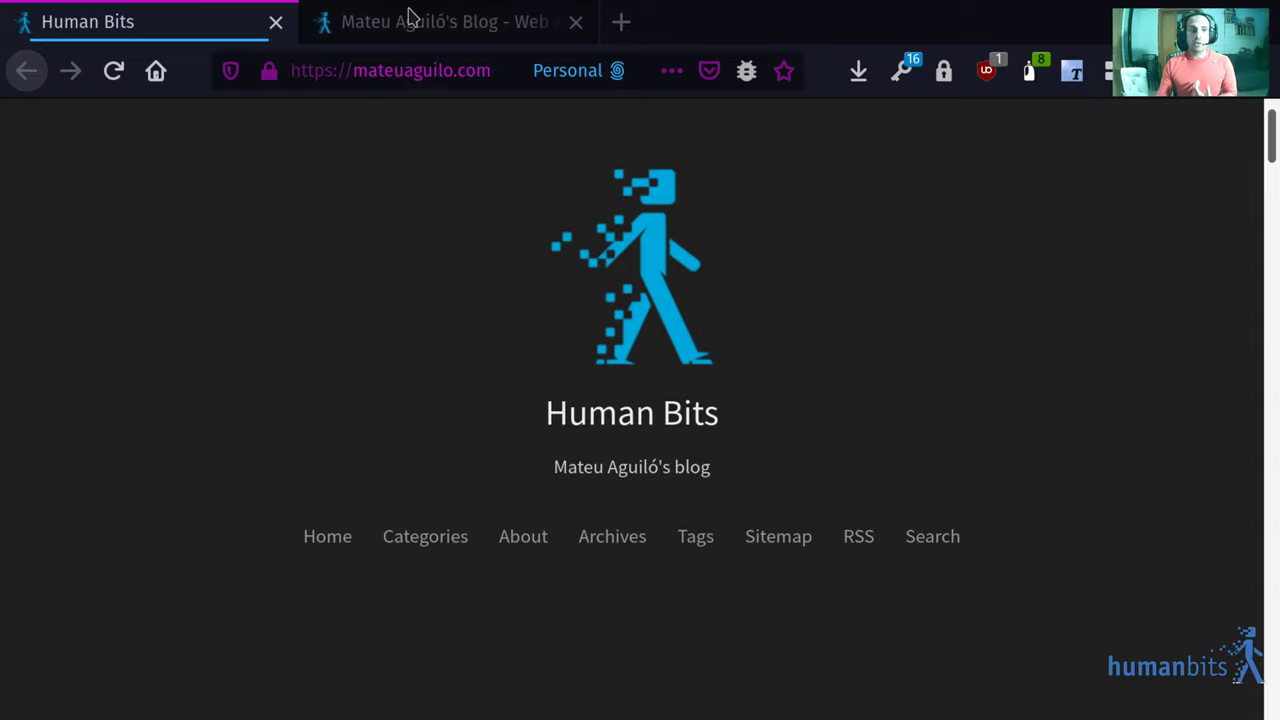
left_click_drag(354, 70, 490, 71)
left_click(40, 186)
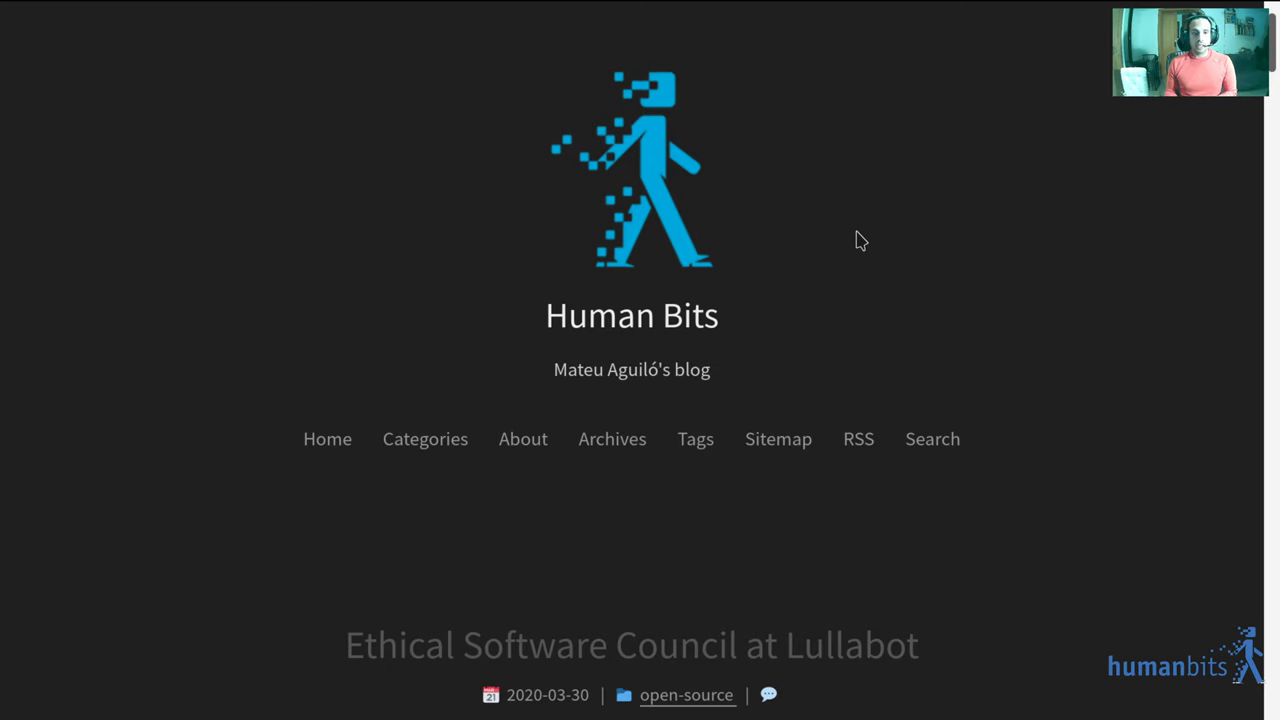
Search the web for "matomo" and open the Matomo download page from the results
key("ctrl+l")
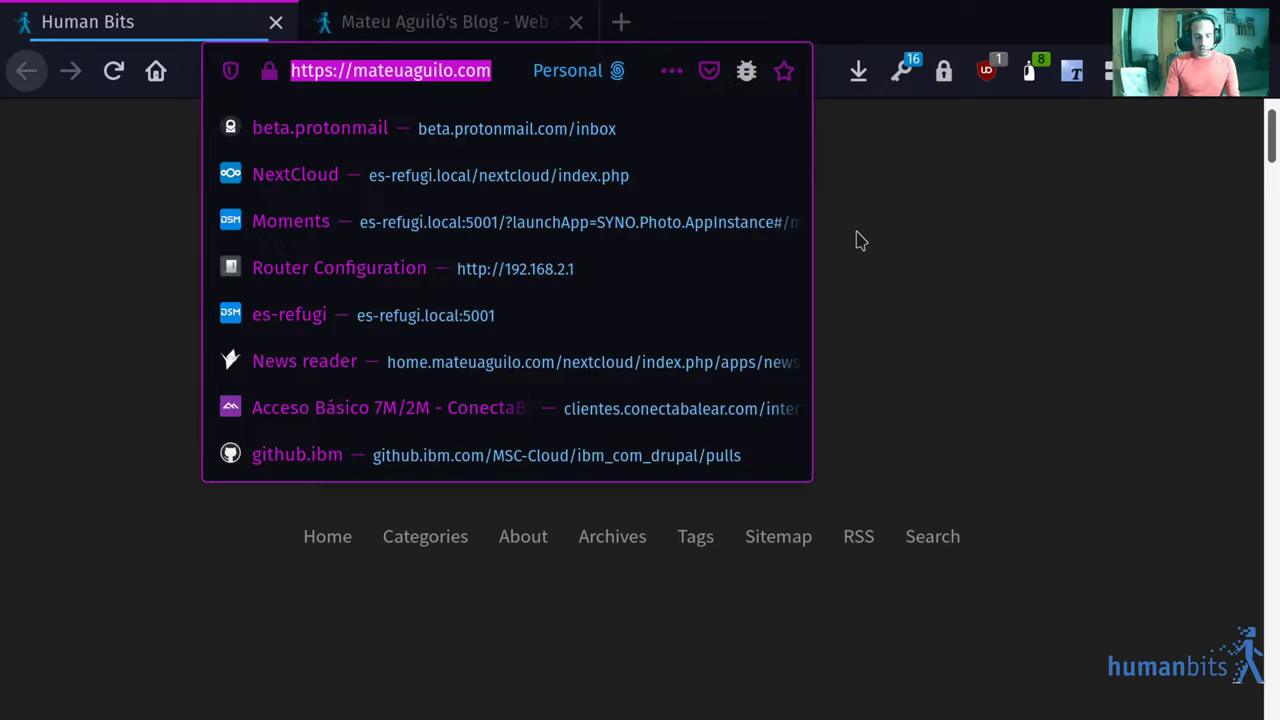
type("matomo")
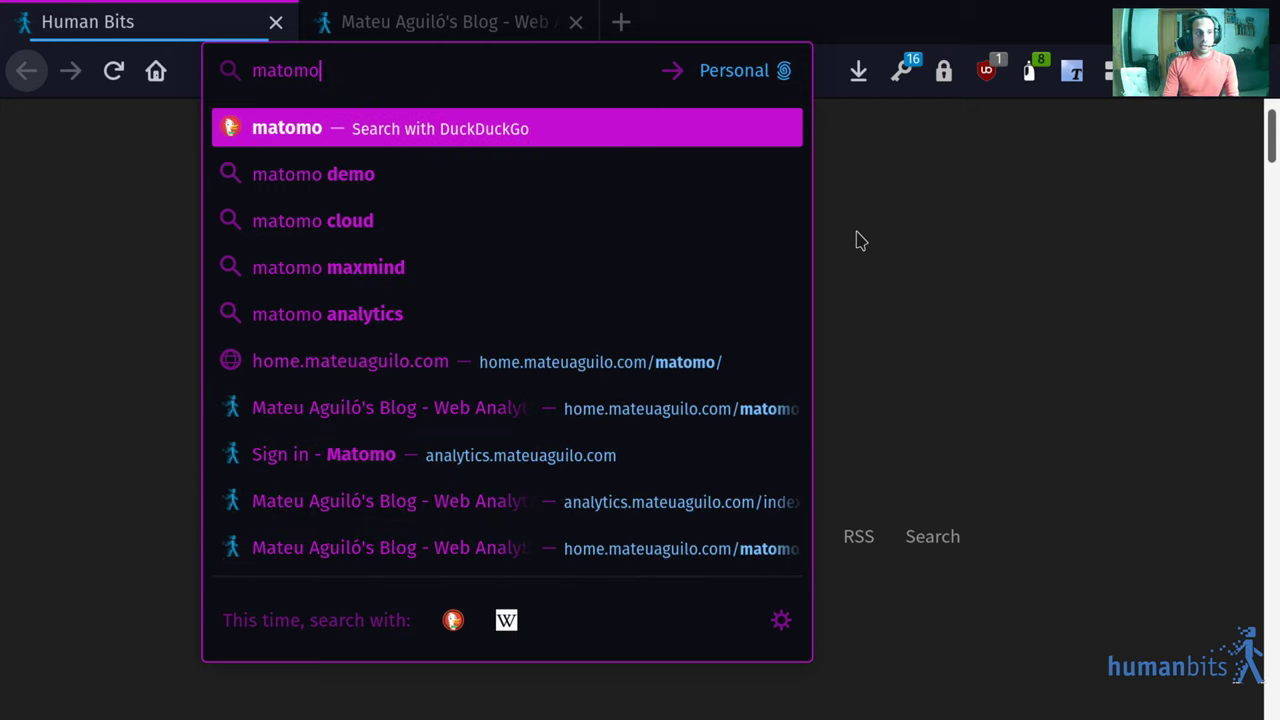
key("Return")
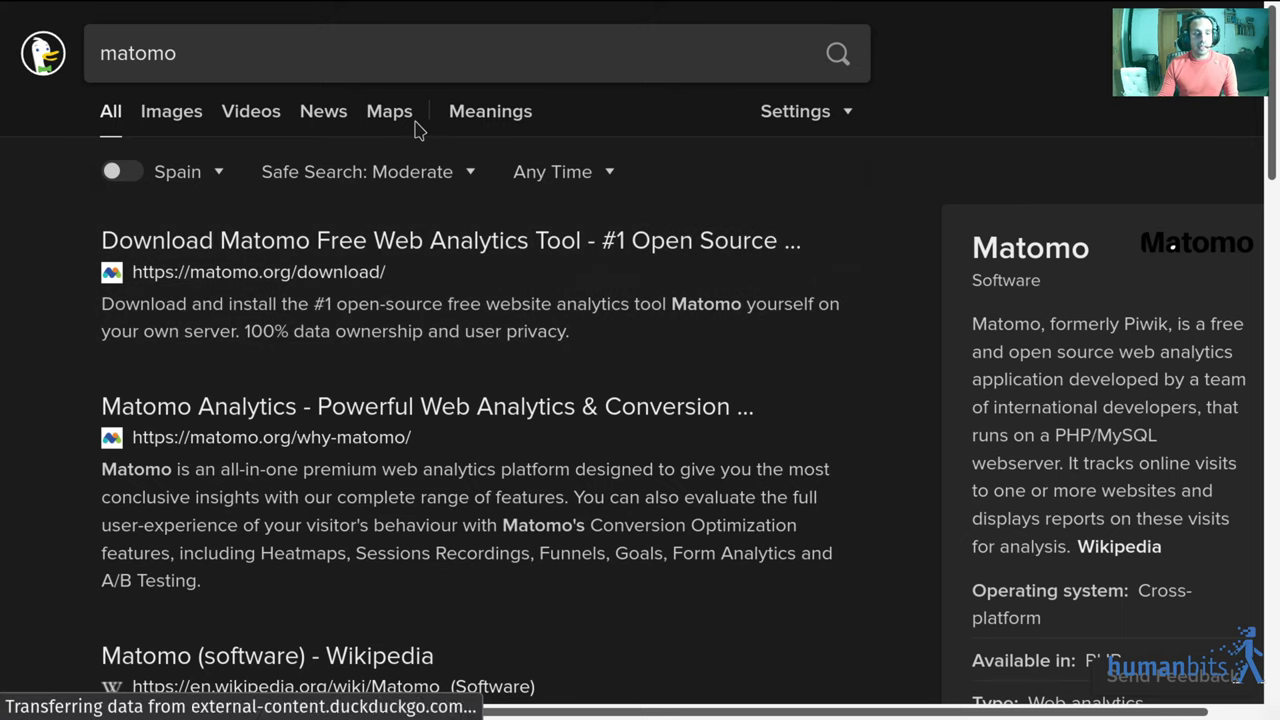
left_click(471, 251)
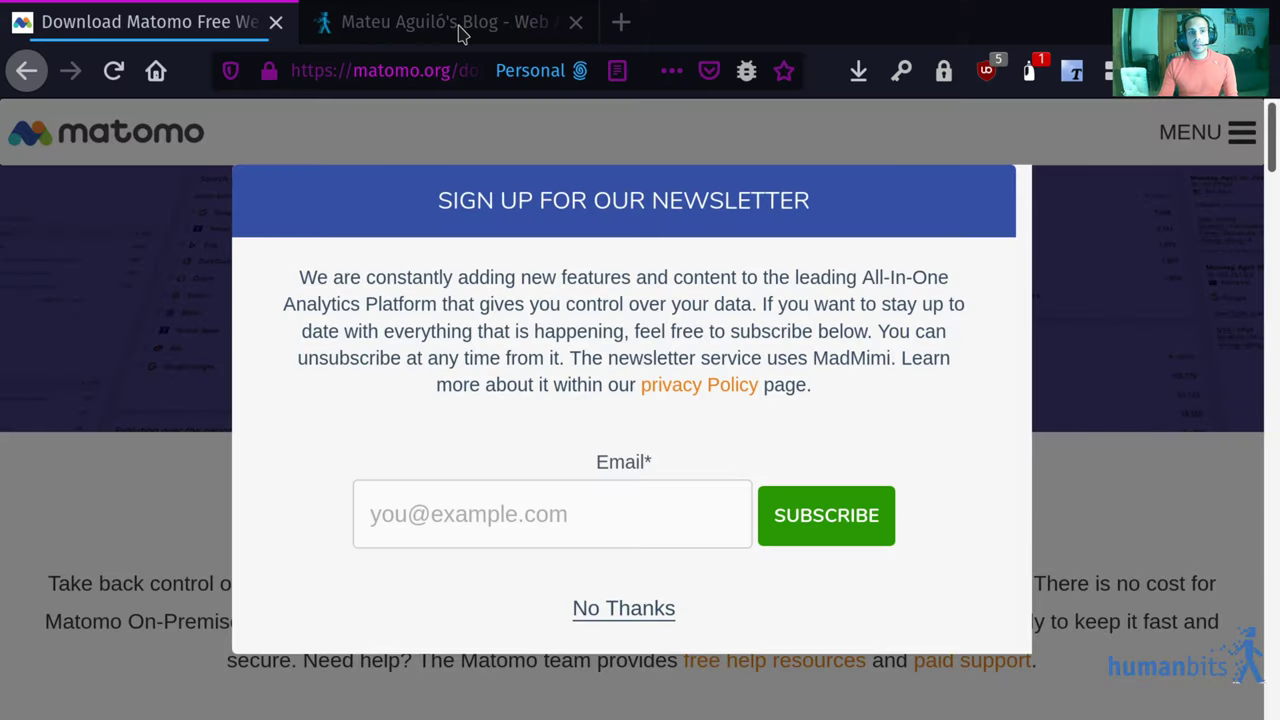
Switch to the blog's Matomo analytics dashboard in full screen and examine its real-time visits, visits over time, channel types, overview and visitor map widgets
left_click(450, 22)
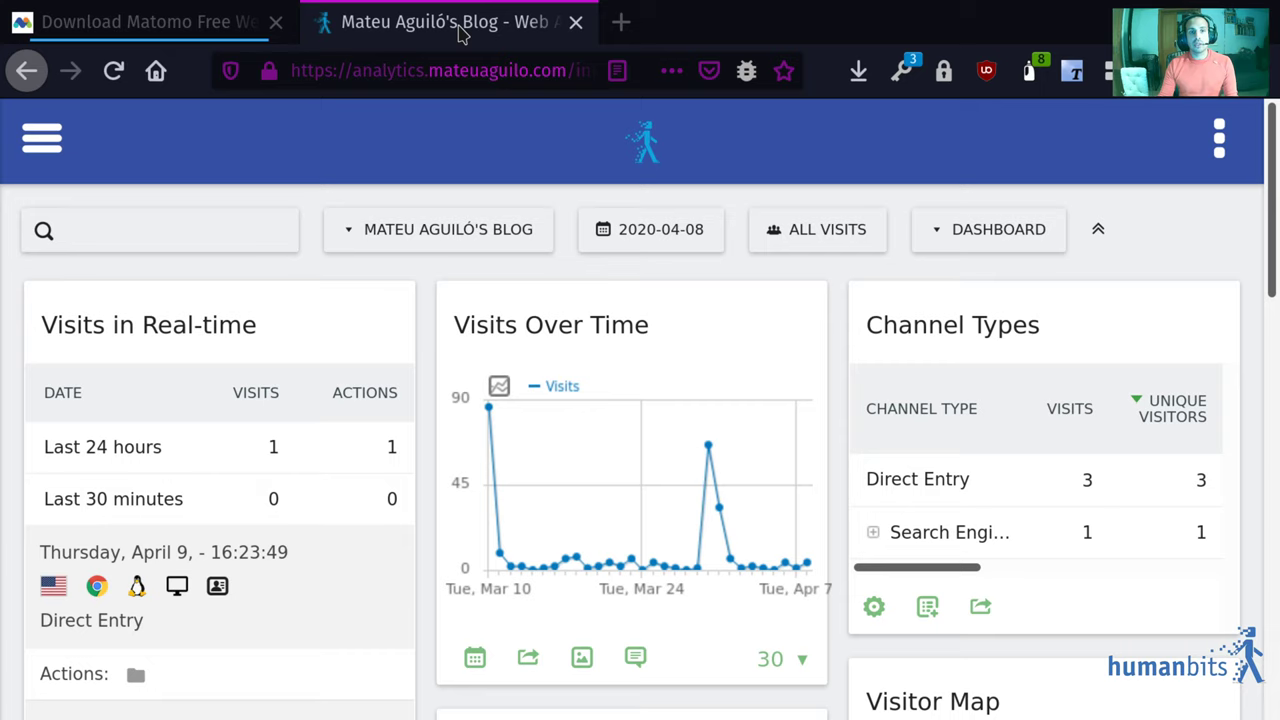
key("F11")
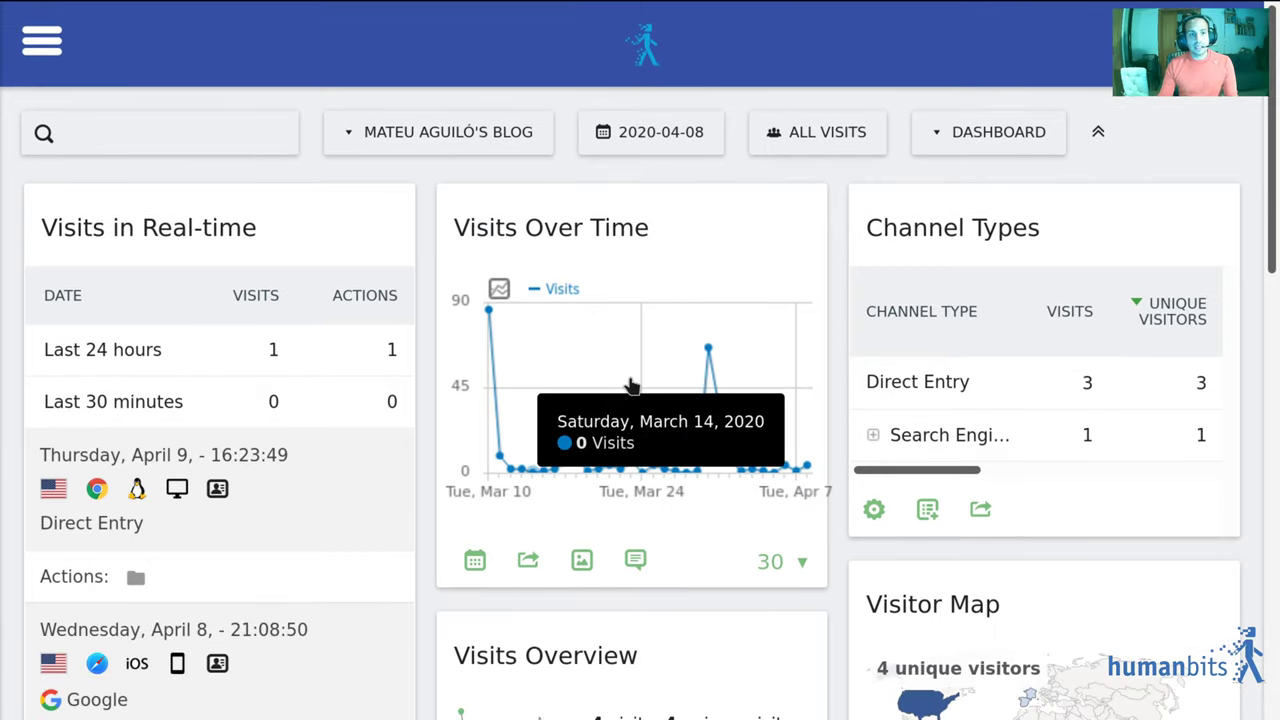
scroll(861, 379, "down", 1)
scroll(830, 387, "down", 1)
scroll(308, 308, "up", 2)
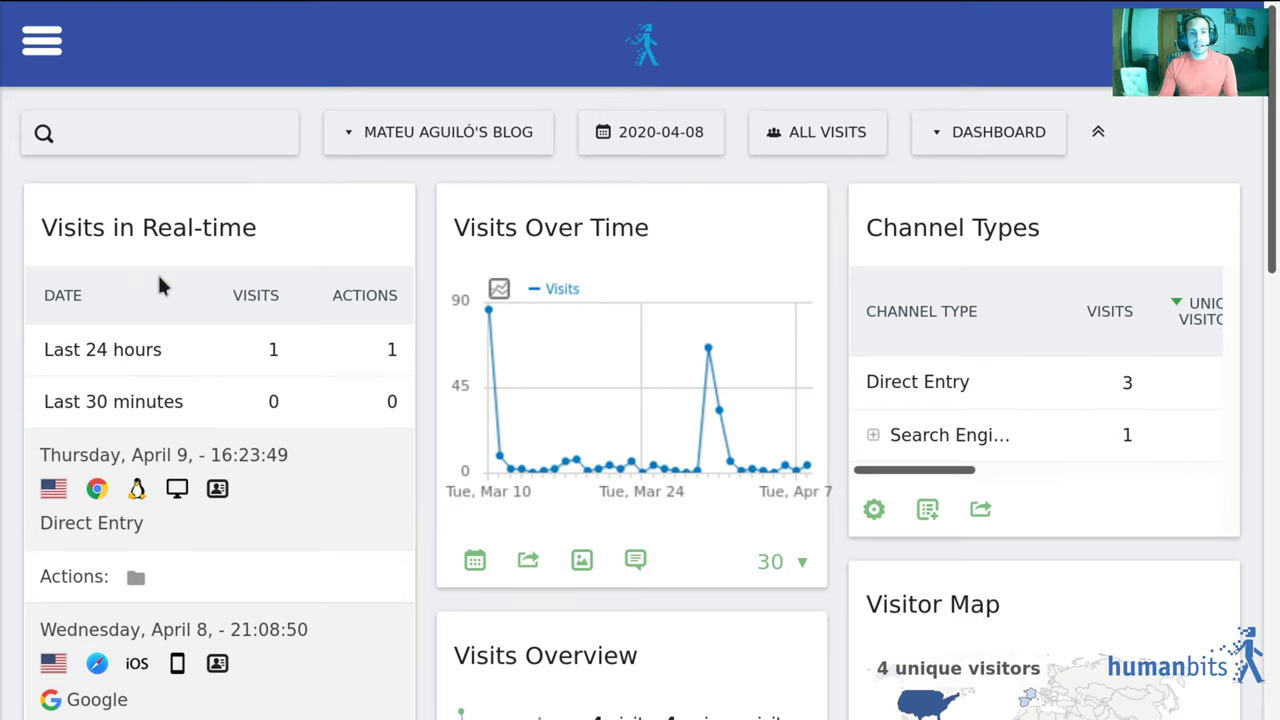
scroll(400, 314, "down", 1)
scroll(174, 158, "down", 3)
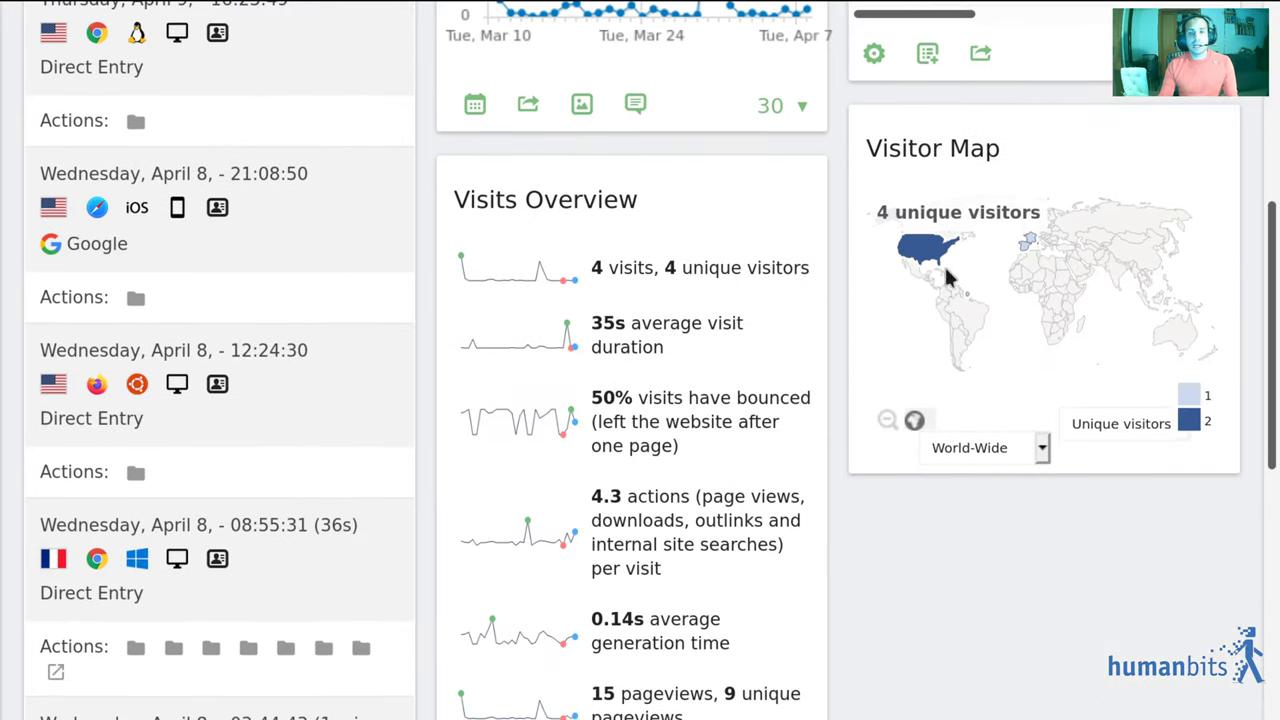
scroll(945, 275, "up", 1)
scroll(660, 464, "up", 2)
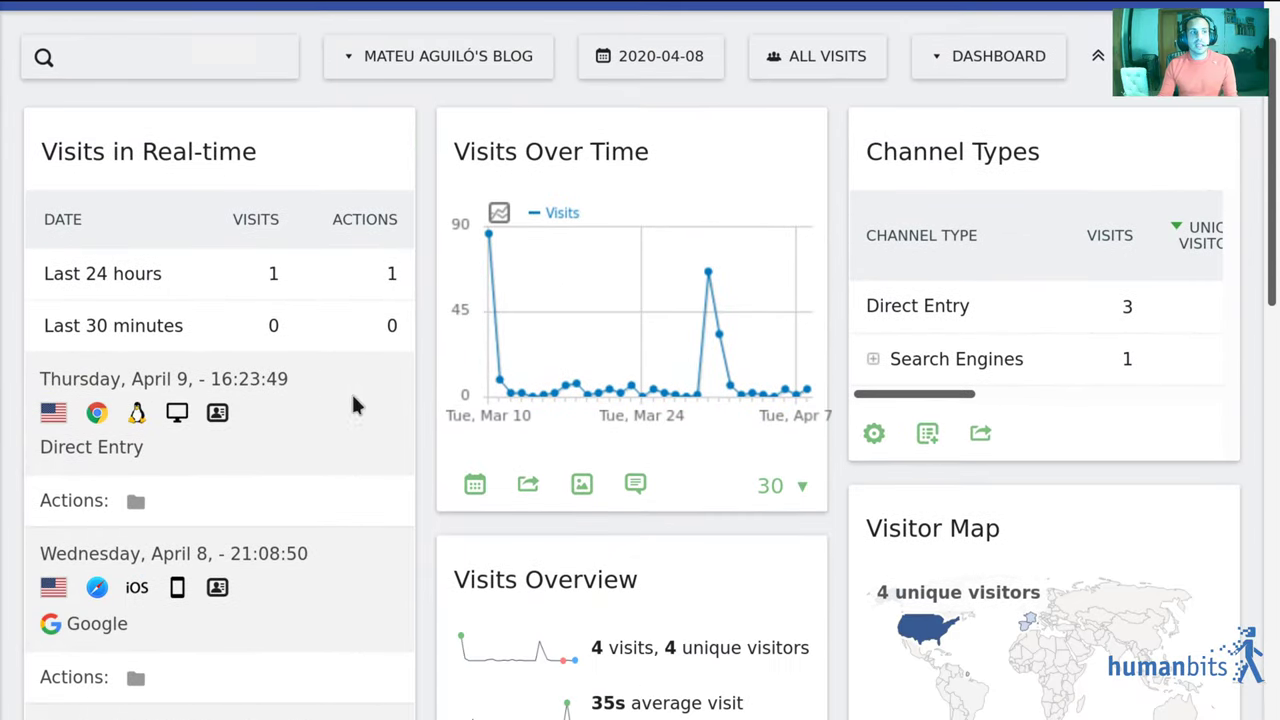
scroll(330, 370, "up", 1)
scroll(321, 347, "up", 1)
Open the Visitors Overview report and examine the Visits Over Time graph and the Visits Overview metrics
left_click(42, 45)
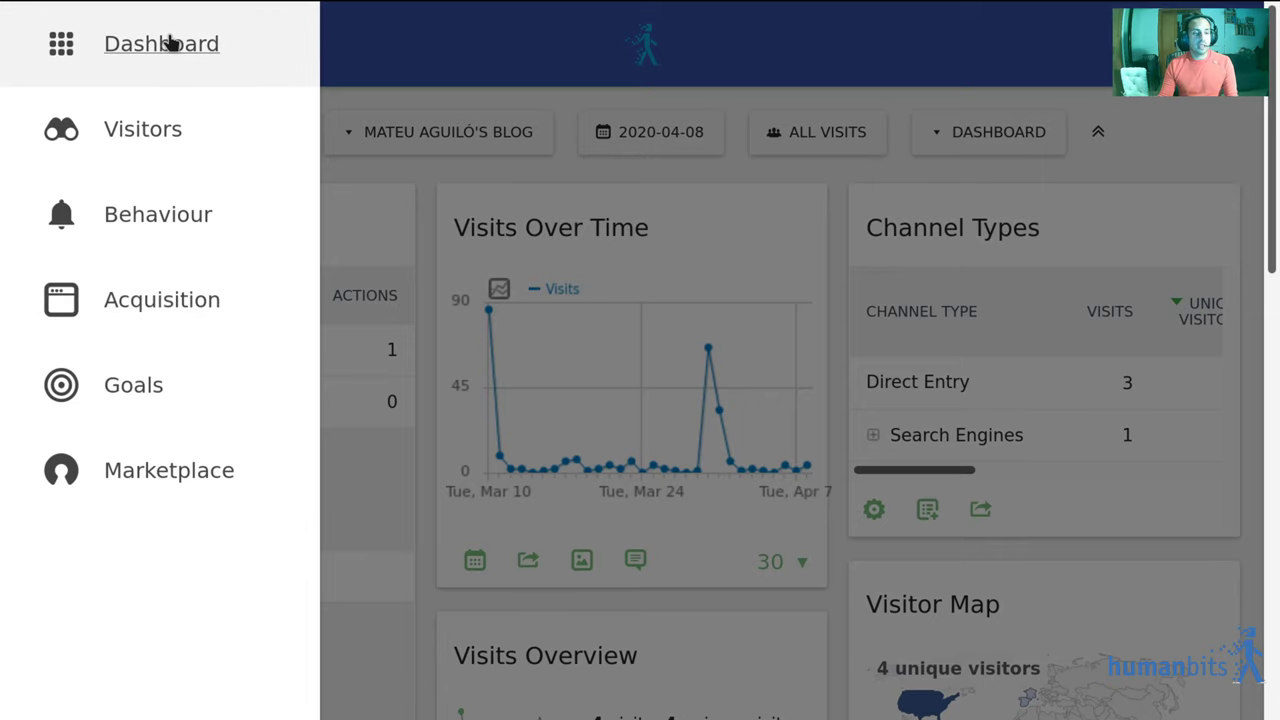
left_click(186, 147)
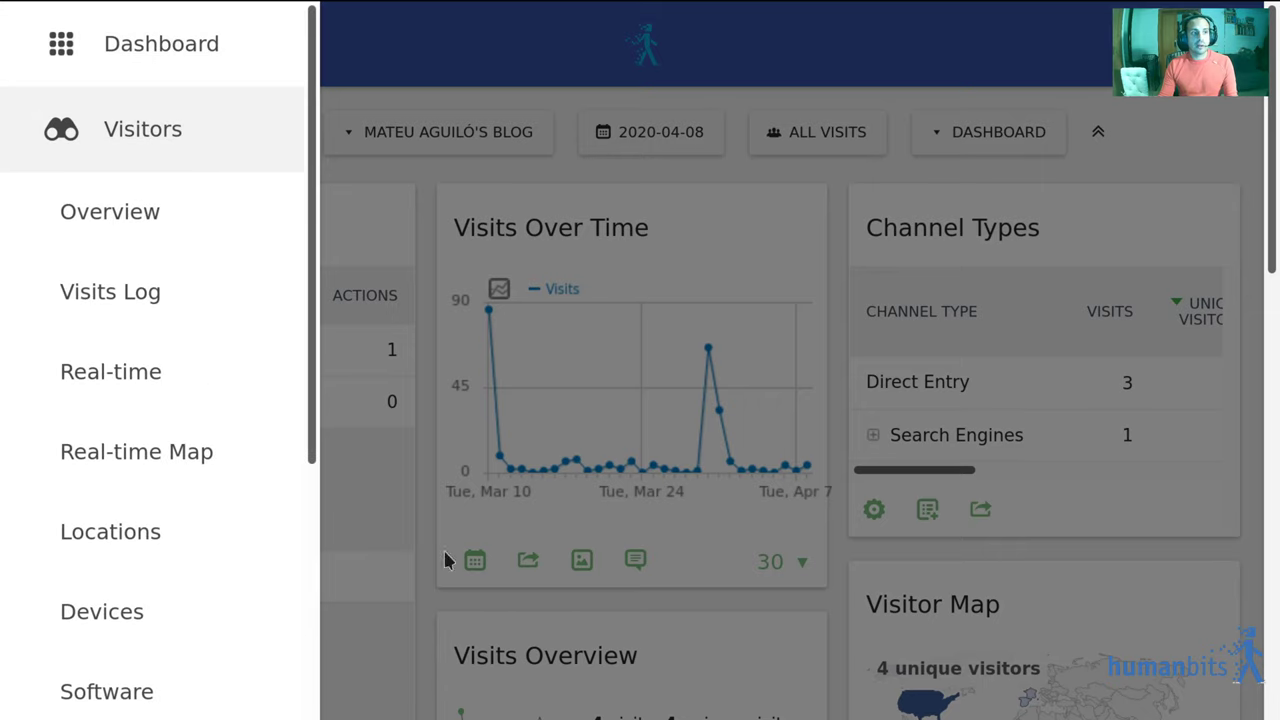
left_click(126, 214)
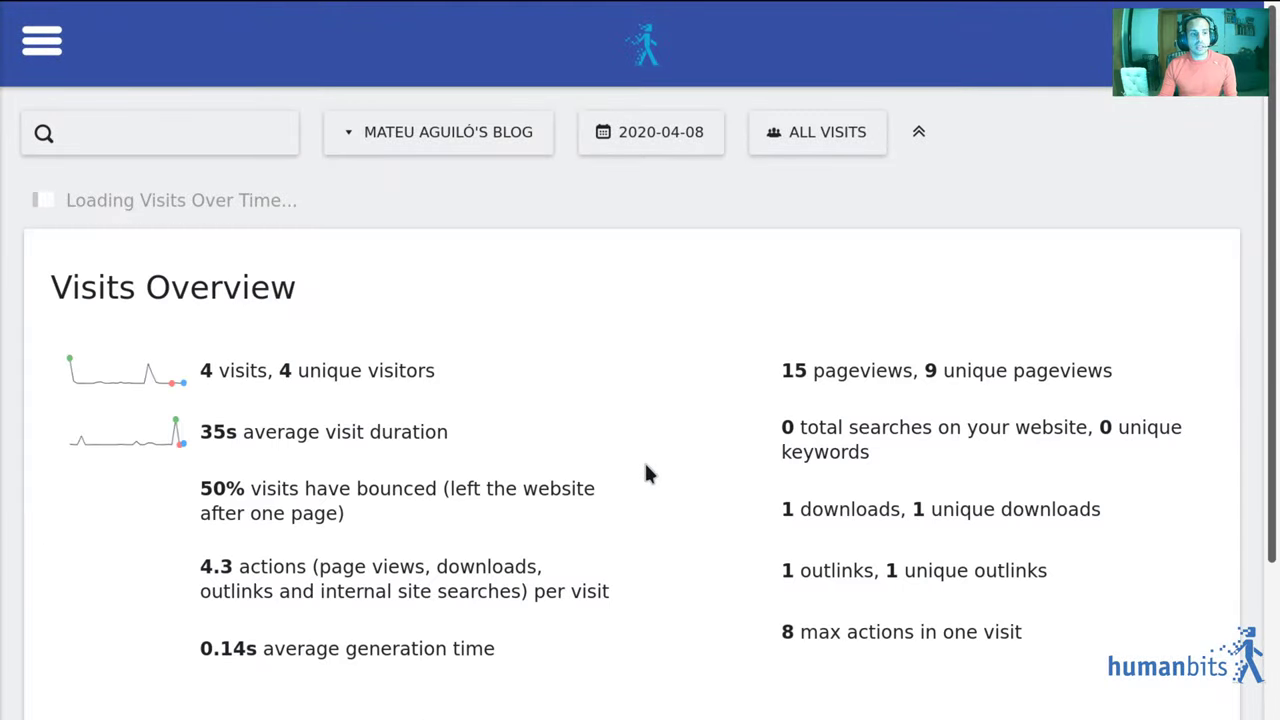
scroll(645, 465, "down", 2)
scroll(645, 465, "up", 2)
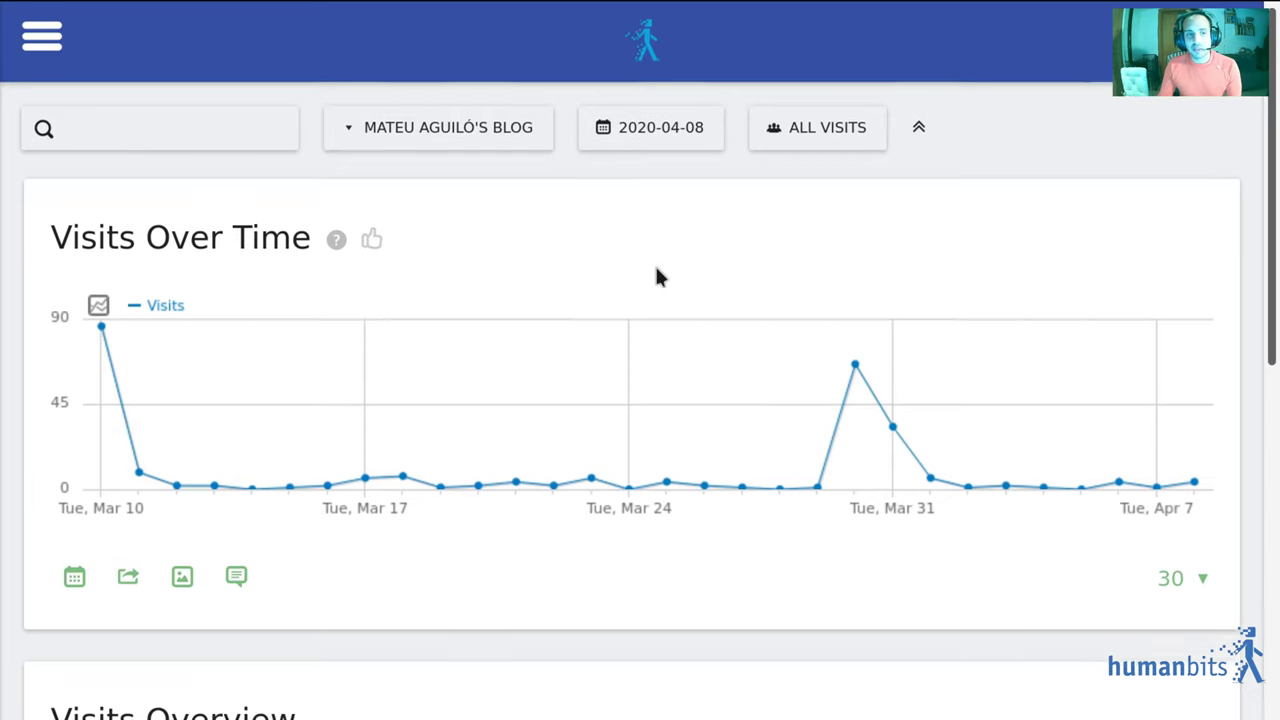
scroll(654, 263, "down", 3)
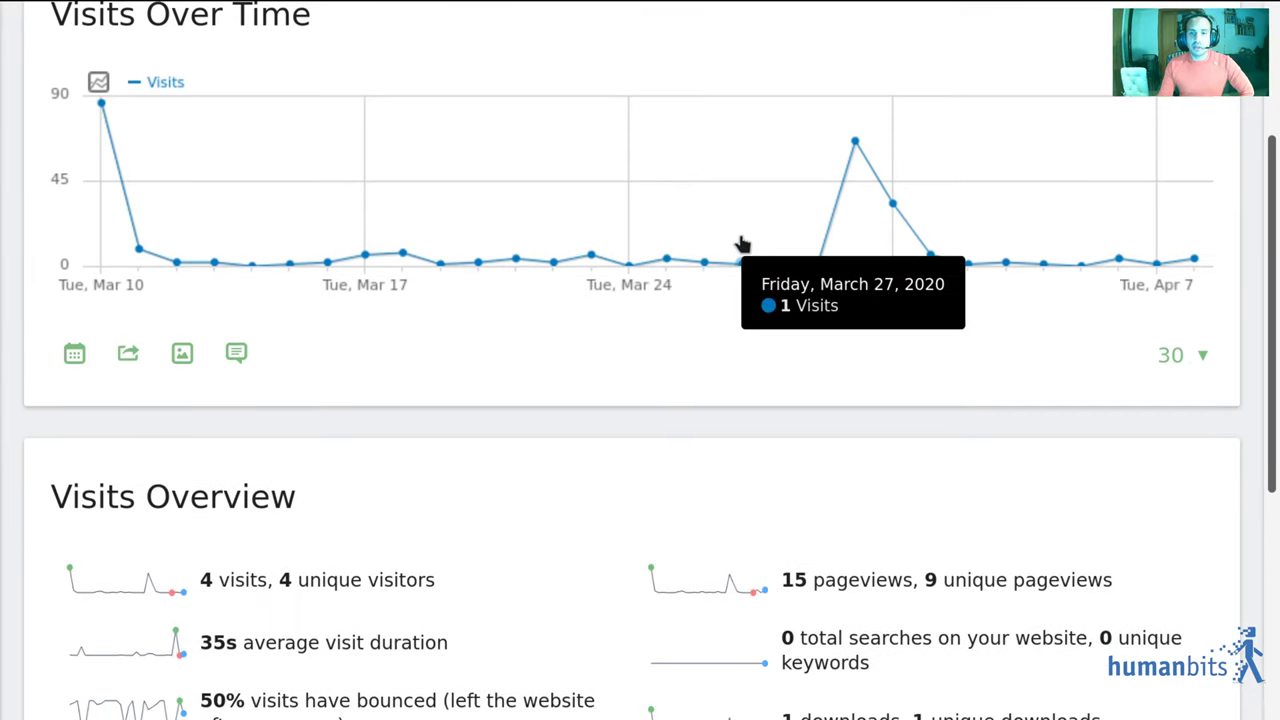
scroll(737, 248, "down", 3)
scroll(737, 252, "down", 2)
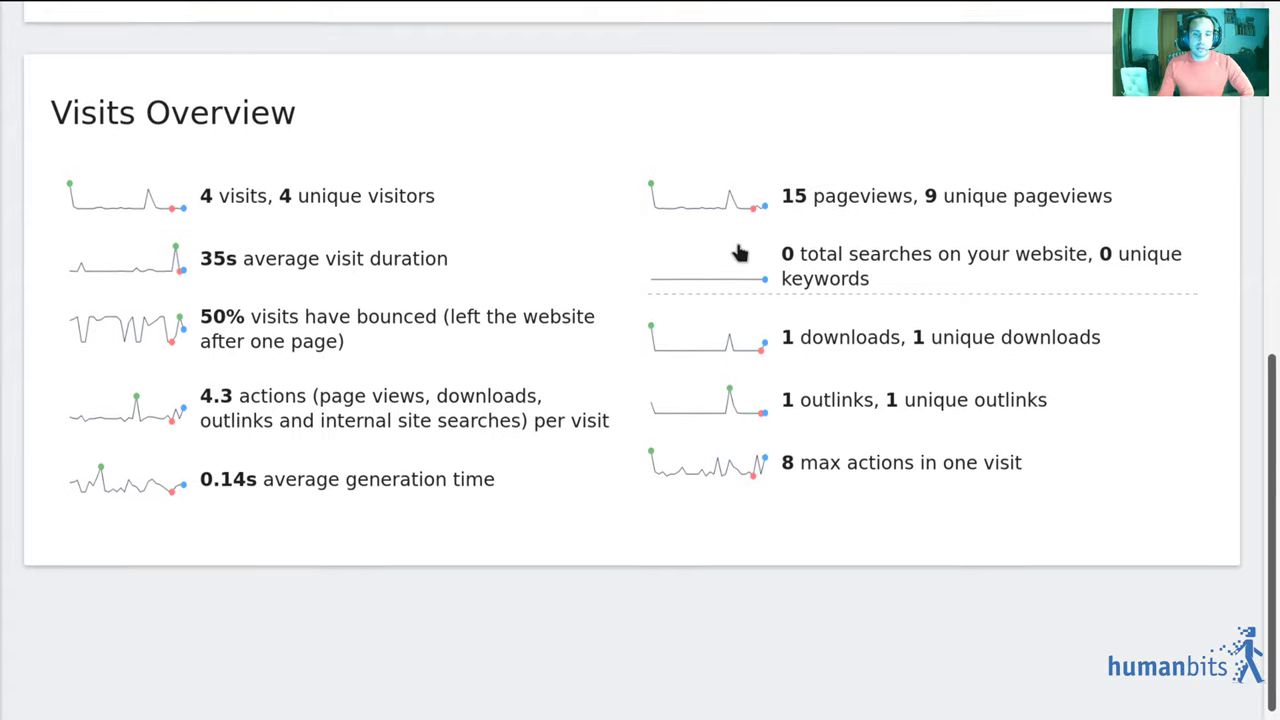
scroll(737, 252, "up", 5)
scroll(737, 252, "up", 4)
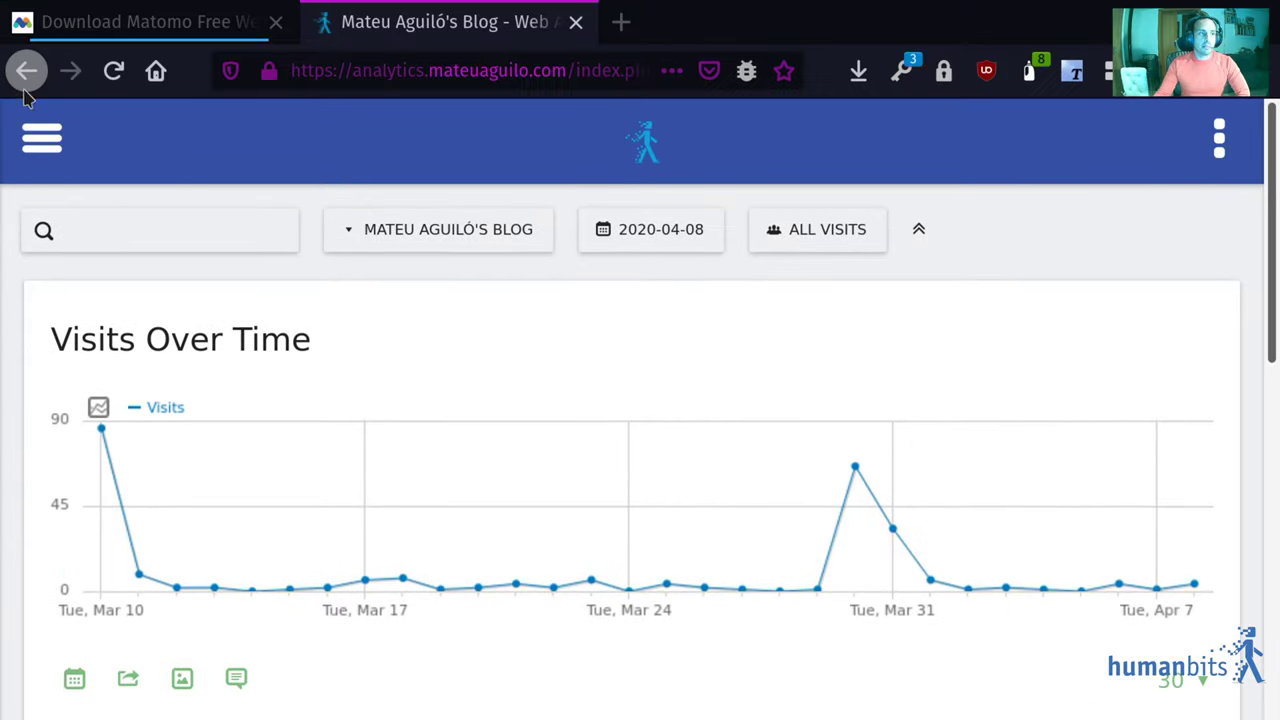
Open the Pages report in the Behaviour category
left_click(42, 137)
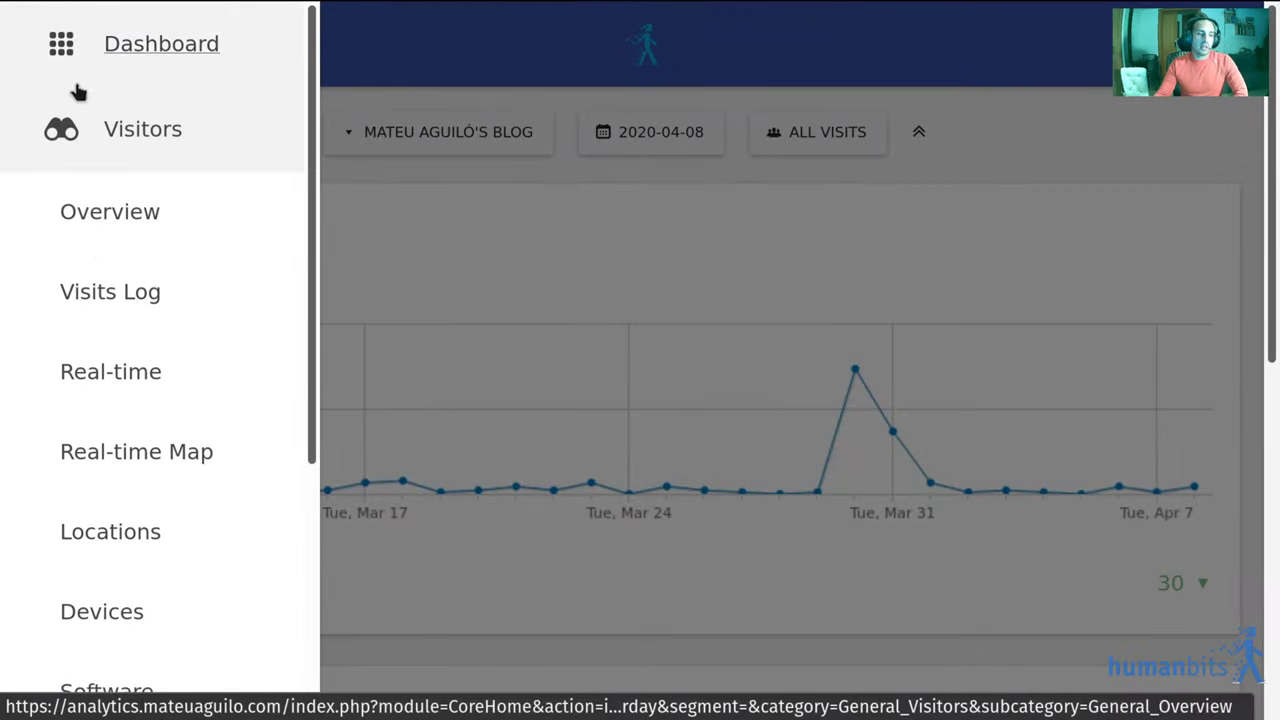
scroll(207, 136, "down", 1)
scroll(208, 135, "down", 5)
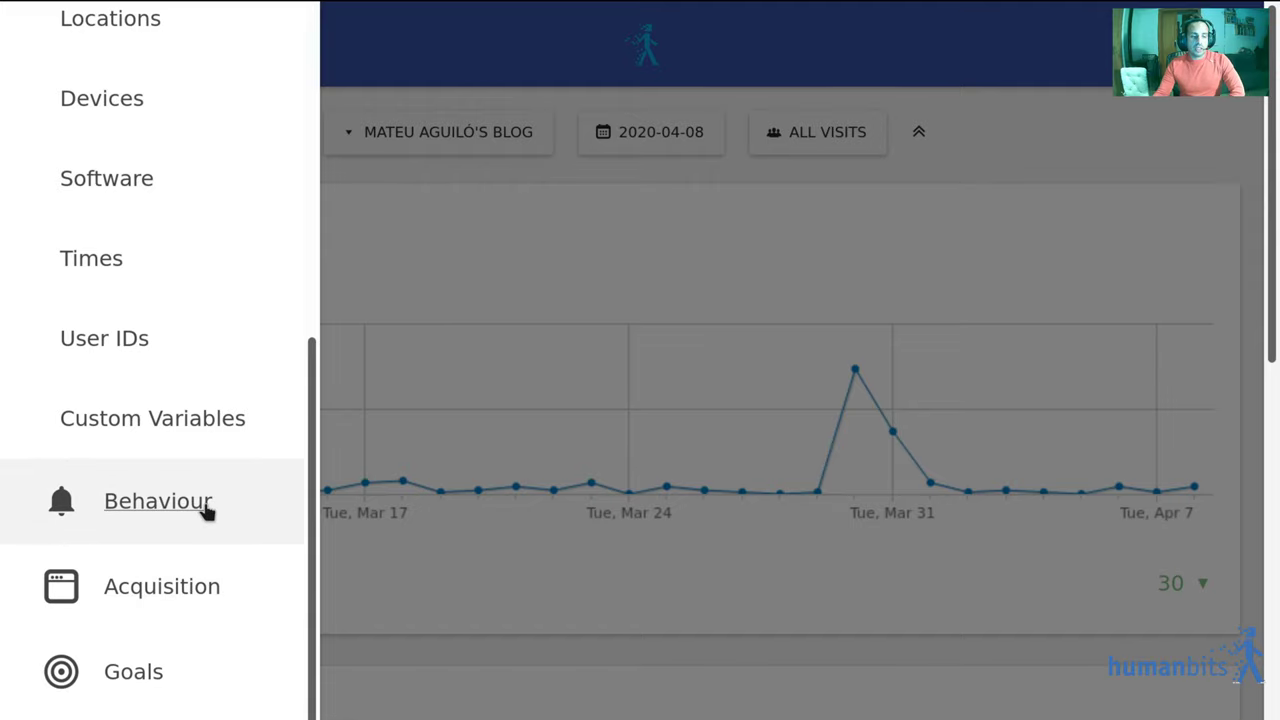
left_click(207, 512)
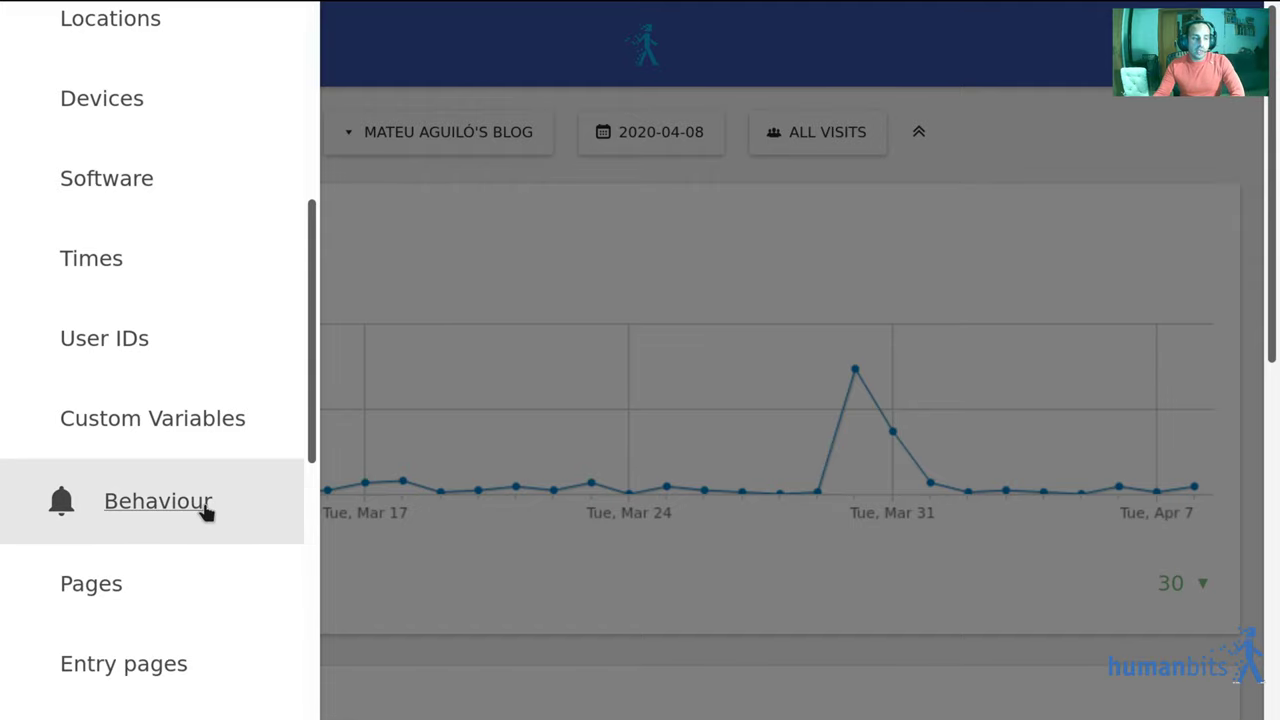
scroll(206, 514, "down", 3)
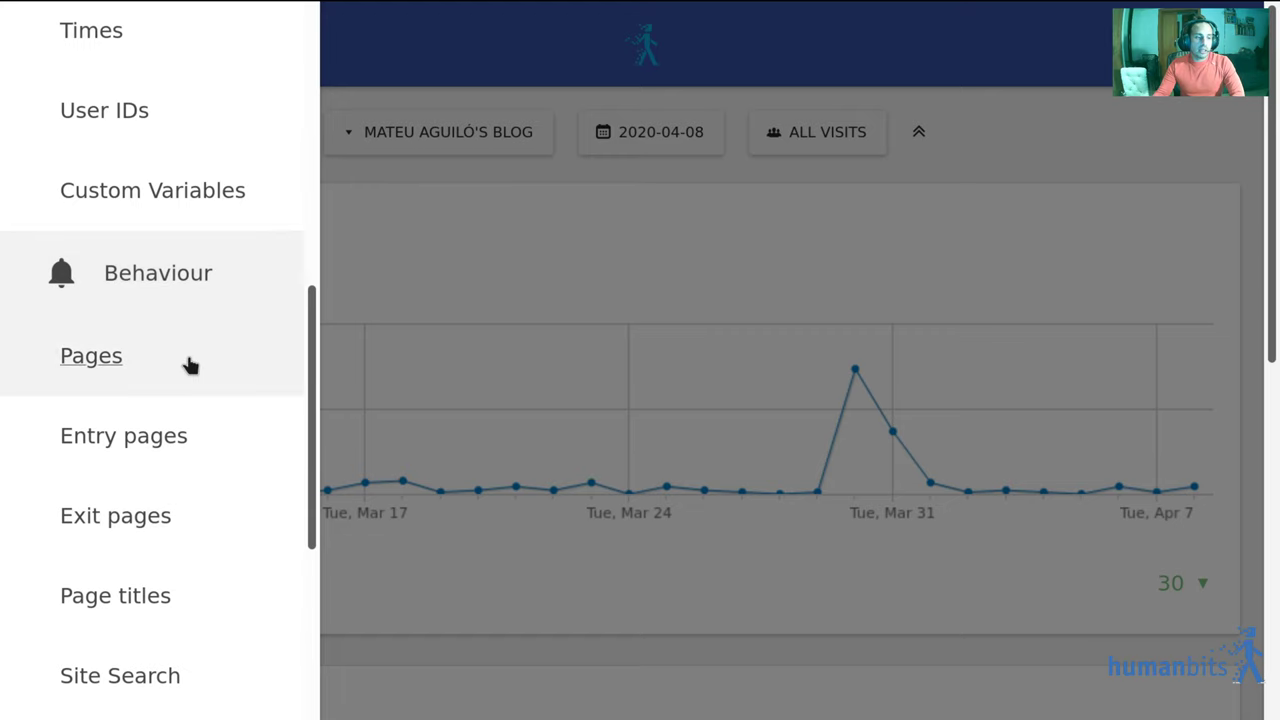
left_click(190, 365)
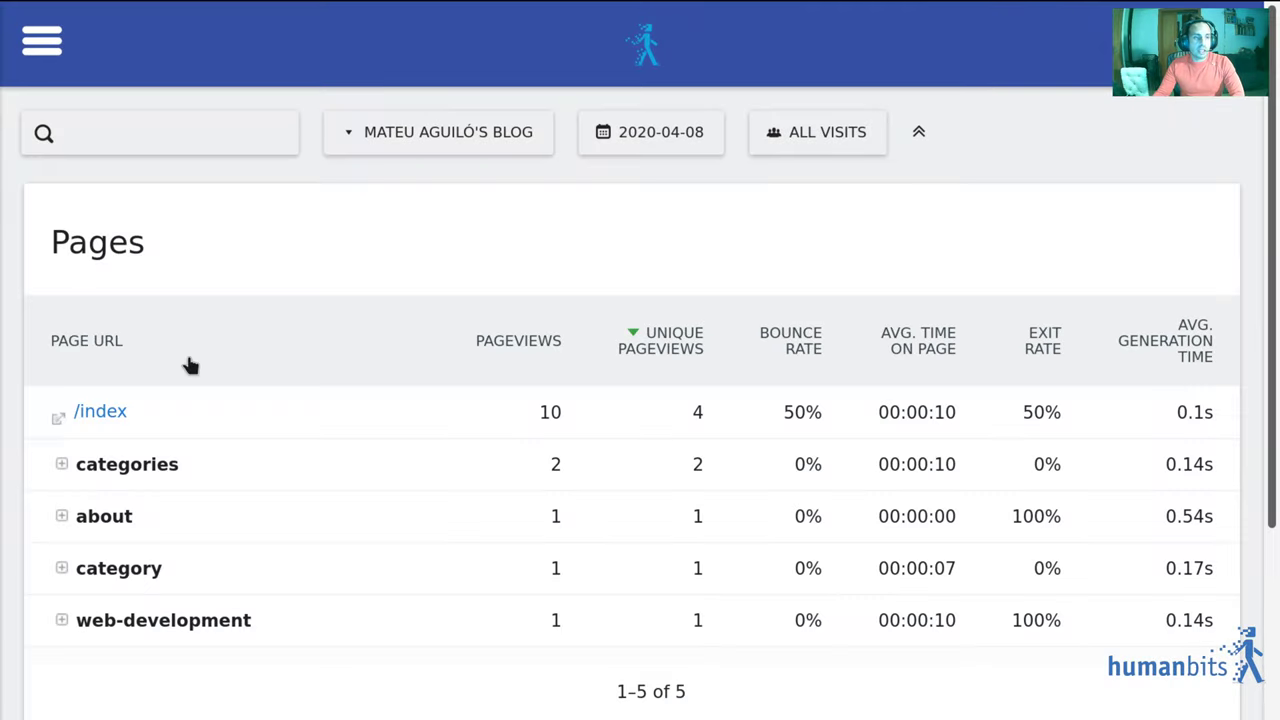
Expand the categories and web-development rows of the Pages report to inspect their subpages
mouse_move(403, 491)
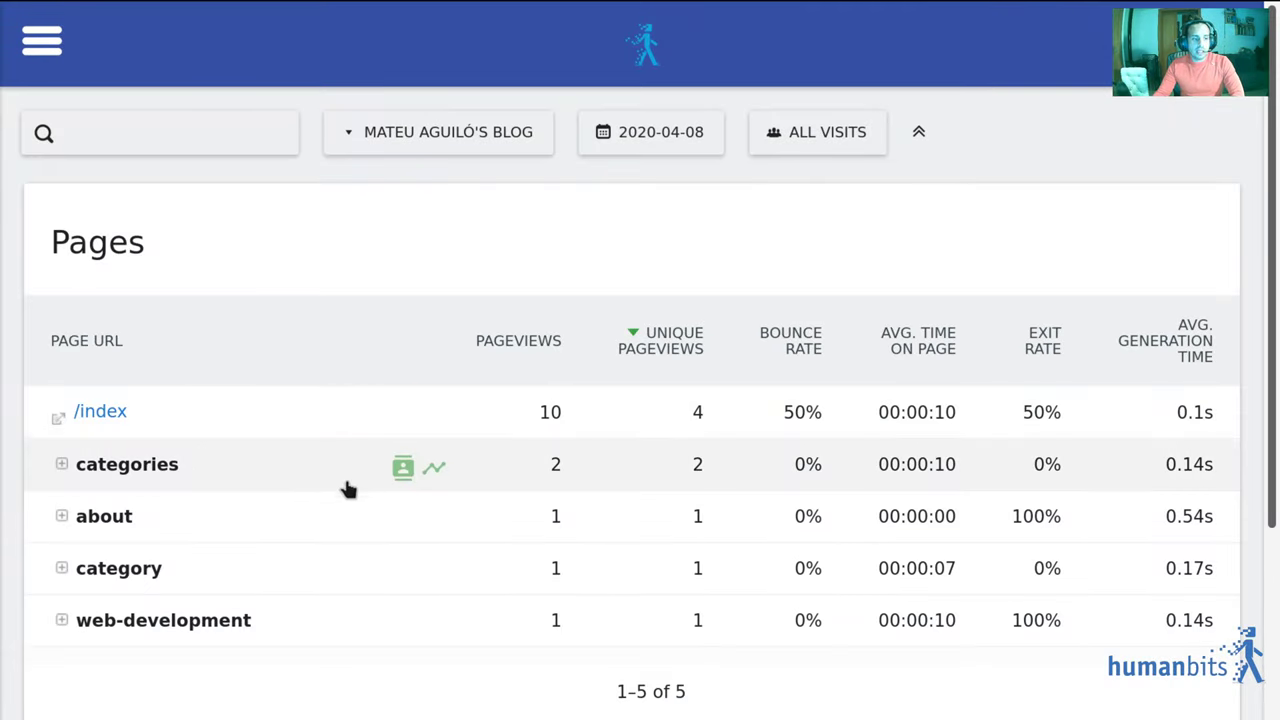
left_click(75, 470)
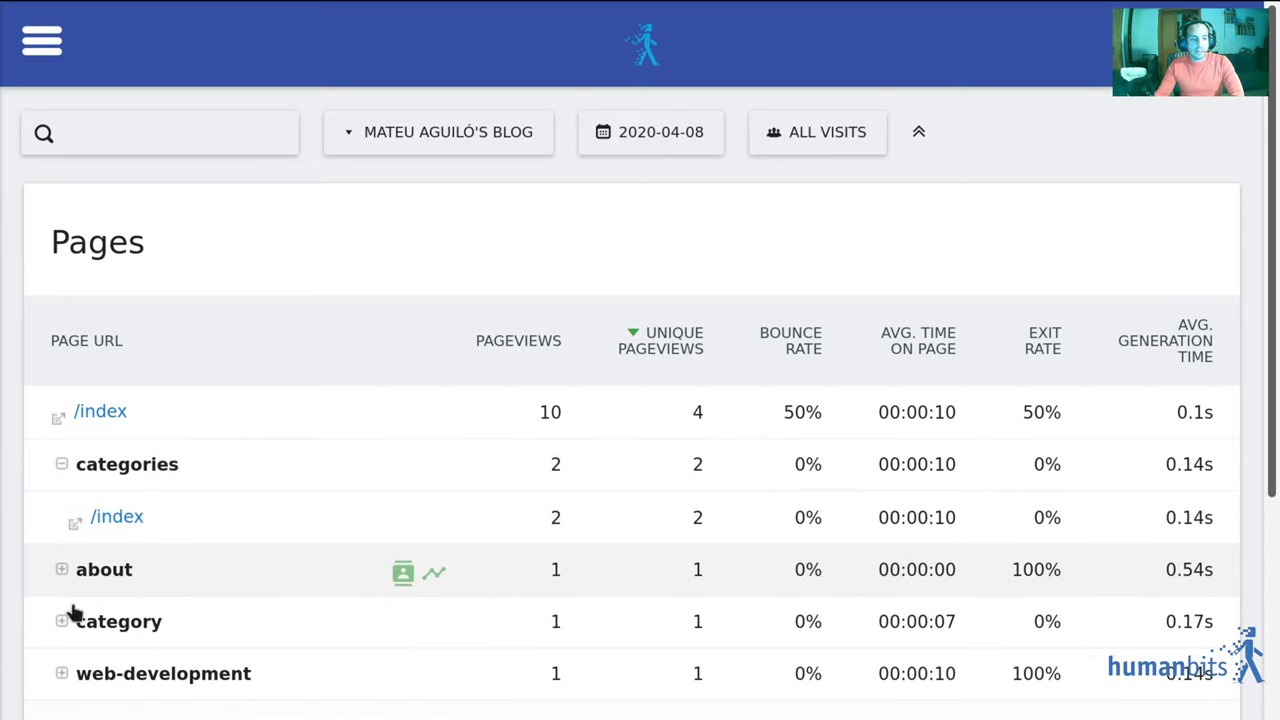
scroll(60, 610, "down", 2)
left_click(63, 527)
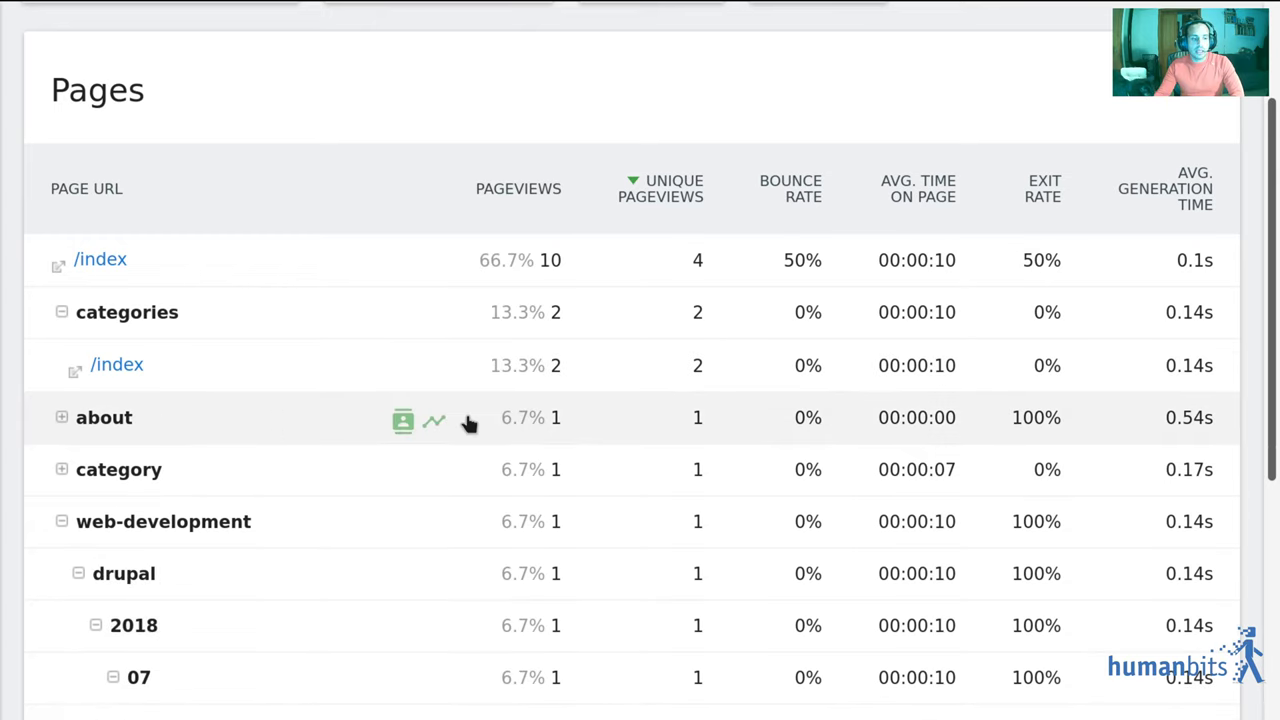
Set the Pages report period to year for 2020 and apply it
scroll(466, 420, "up", 2)
scroll(466, 418, "up", 1)
left_click(678, 131)
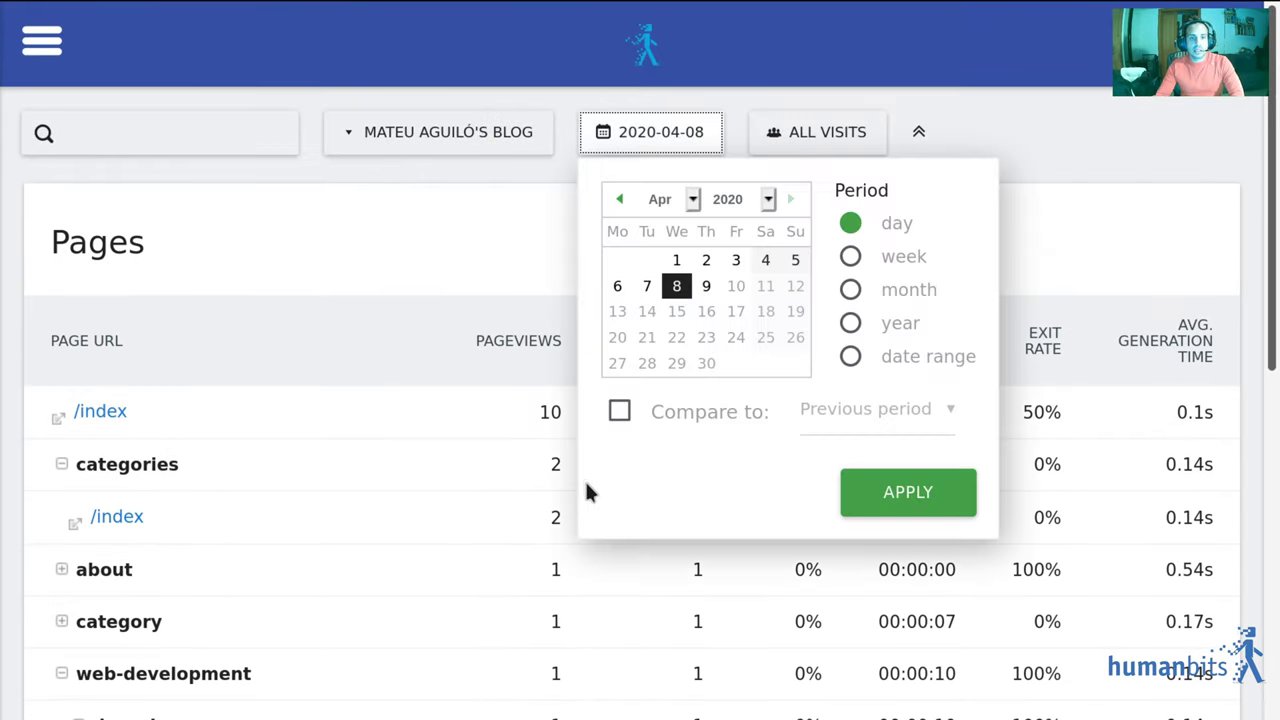
left_click(851, 323)
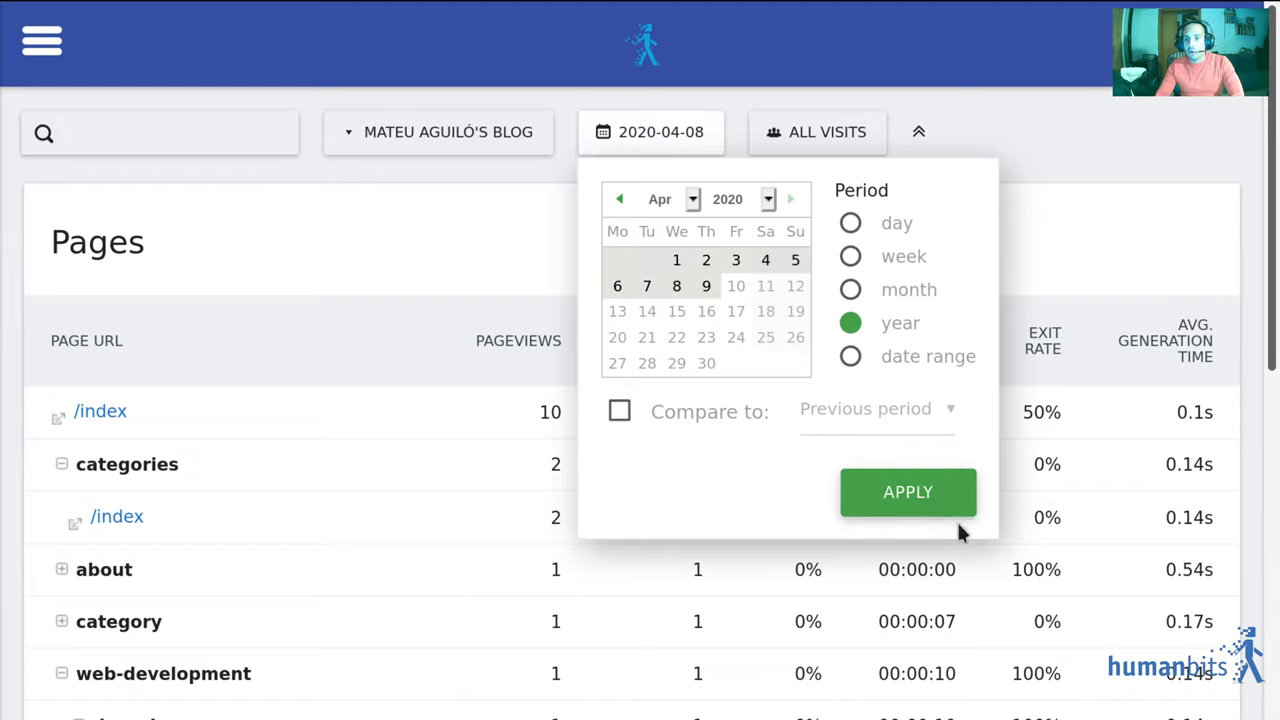
left_click(955, 526)
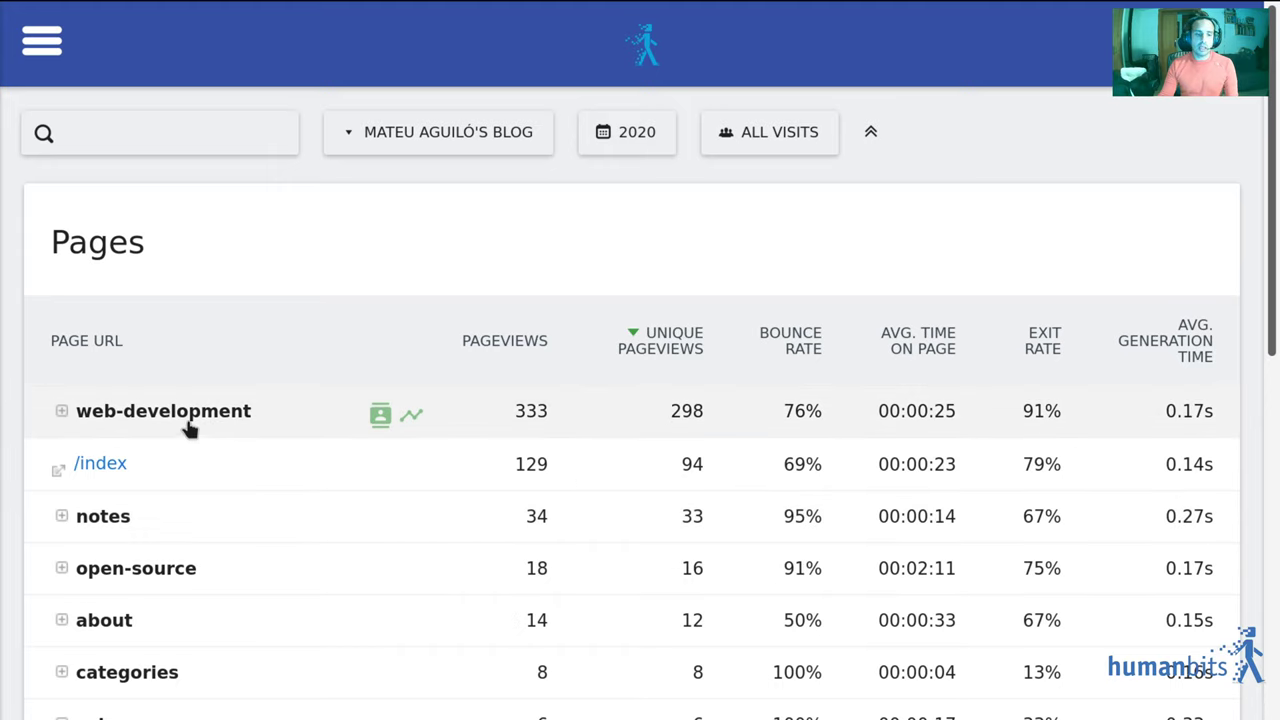
Expand the web-development row and its 2020 subrow to examine the monthly page statistics
left_click(77, 418)
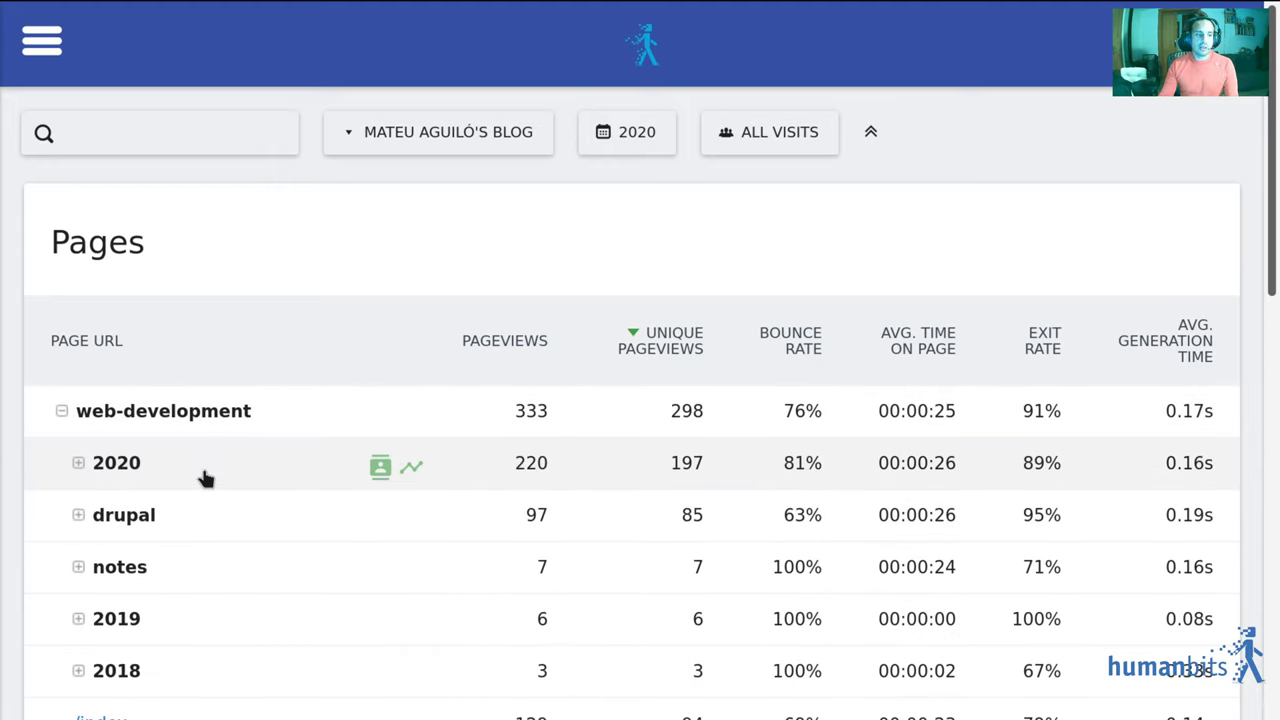
left_click(84, 472)
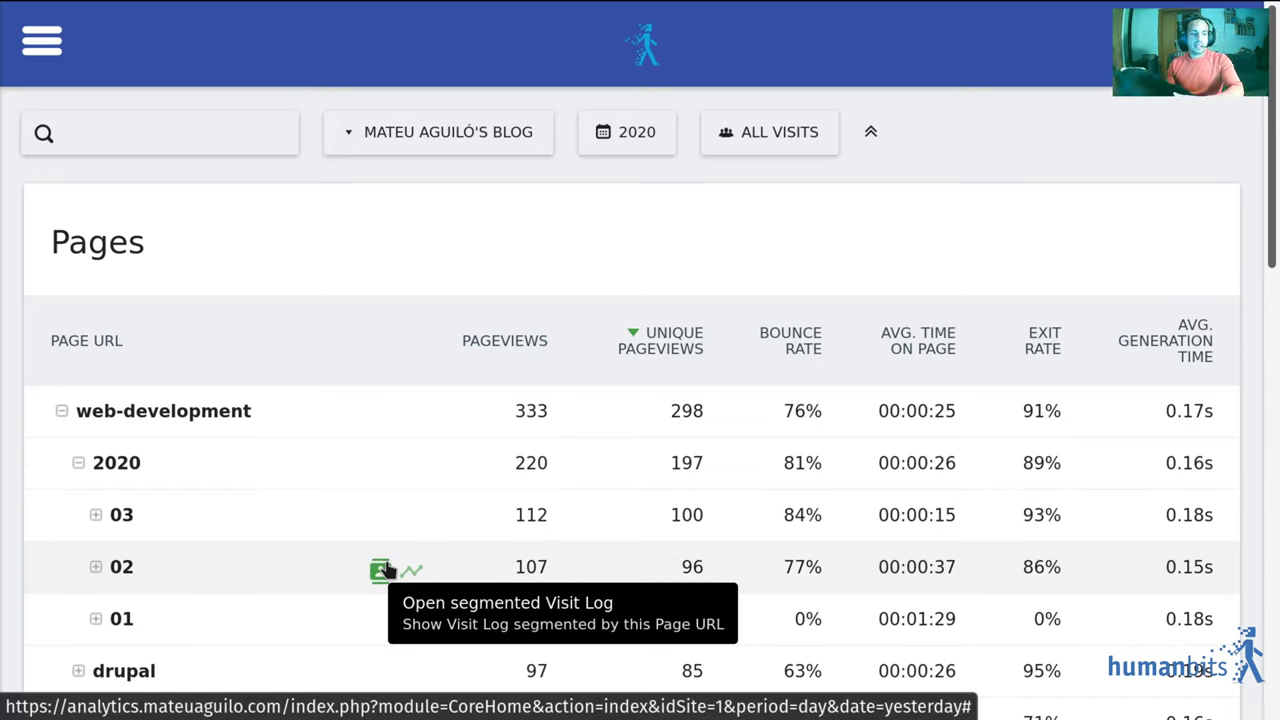
mouse_move(487, 443)
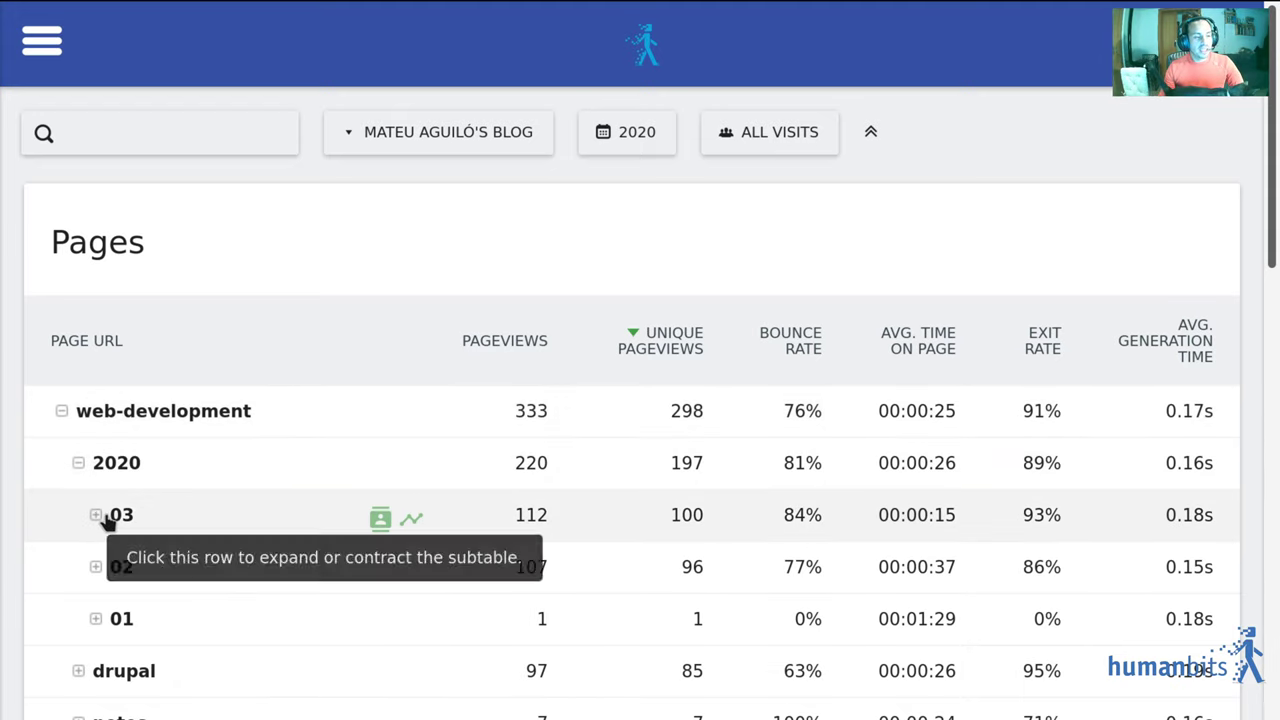
mouse_move(578, 516)
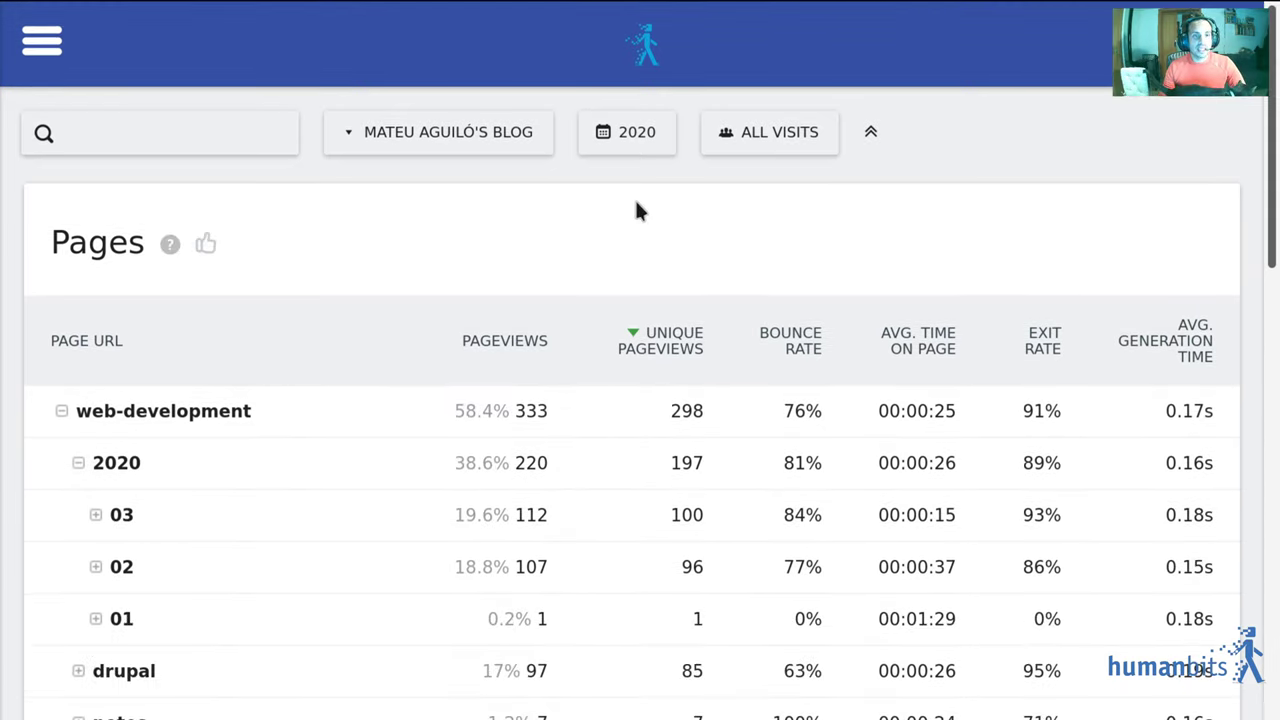
Look over the available visitor and behaviour report categories, and open the Administration area
left_click(40, 42)
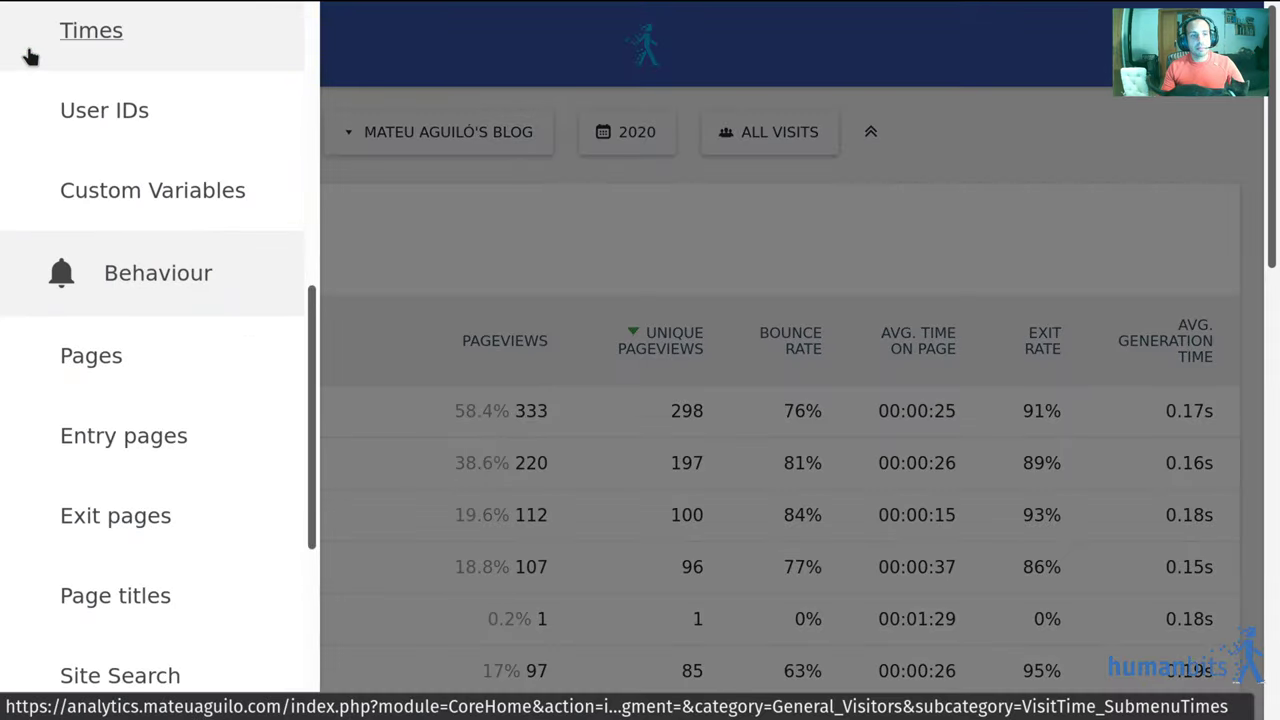
scroll(86, 134, "up", 7)
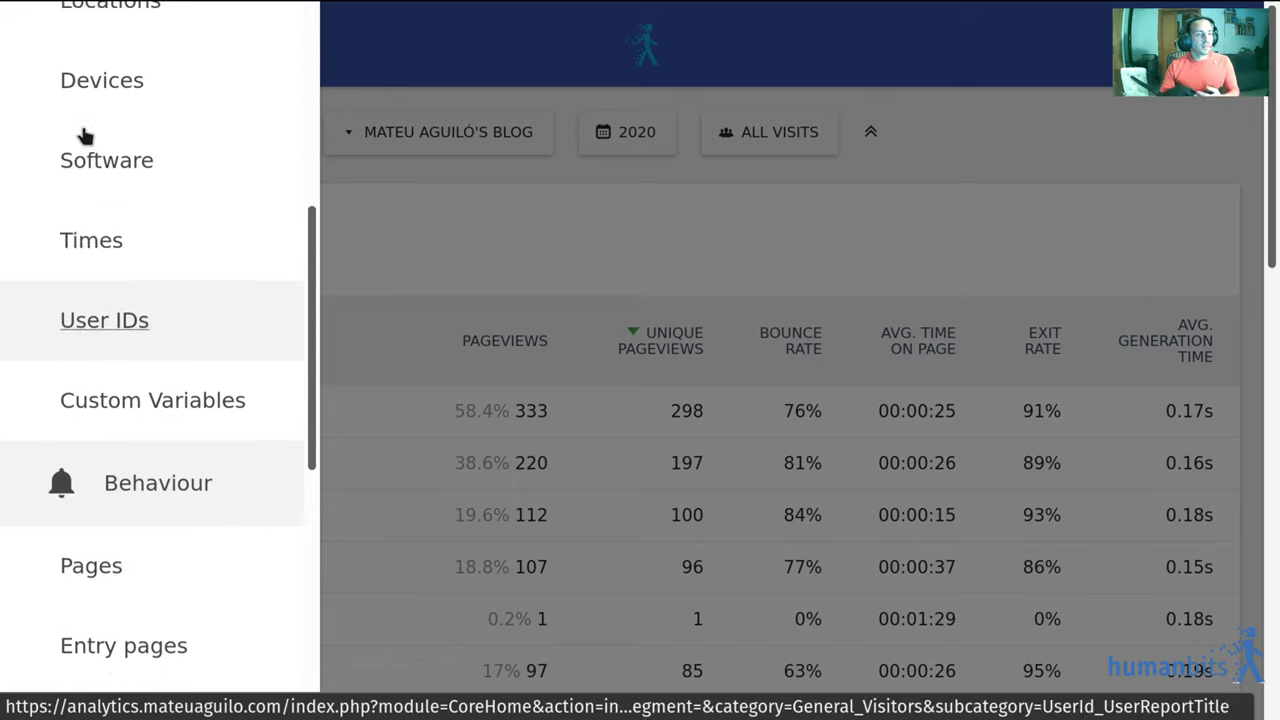
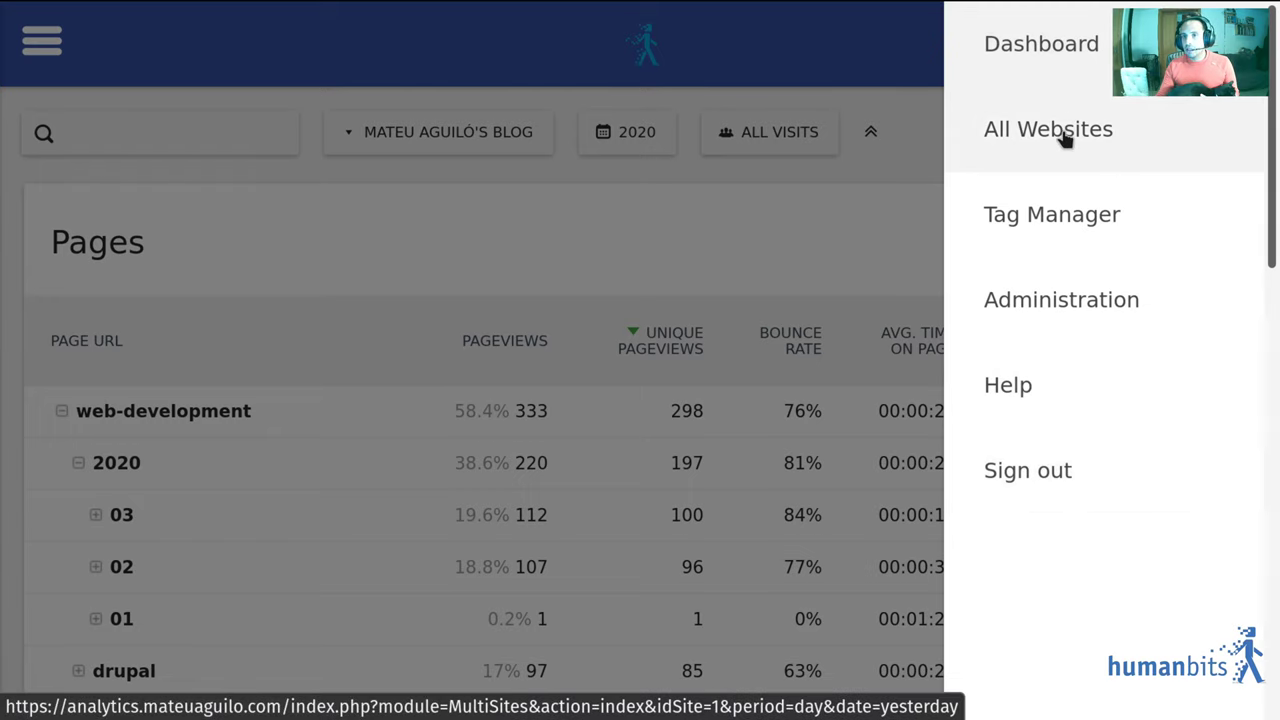
left_click(1059, 320)
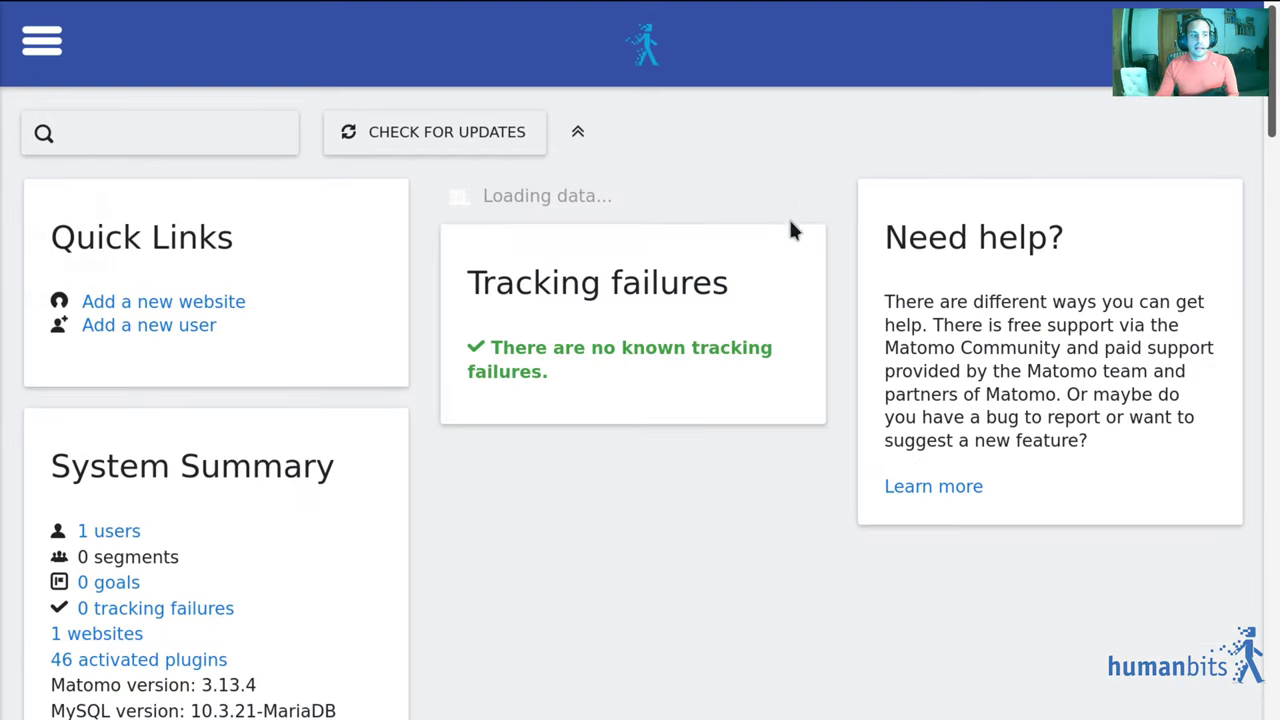
left_click(420, 140)
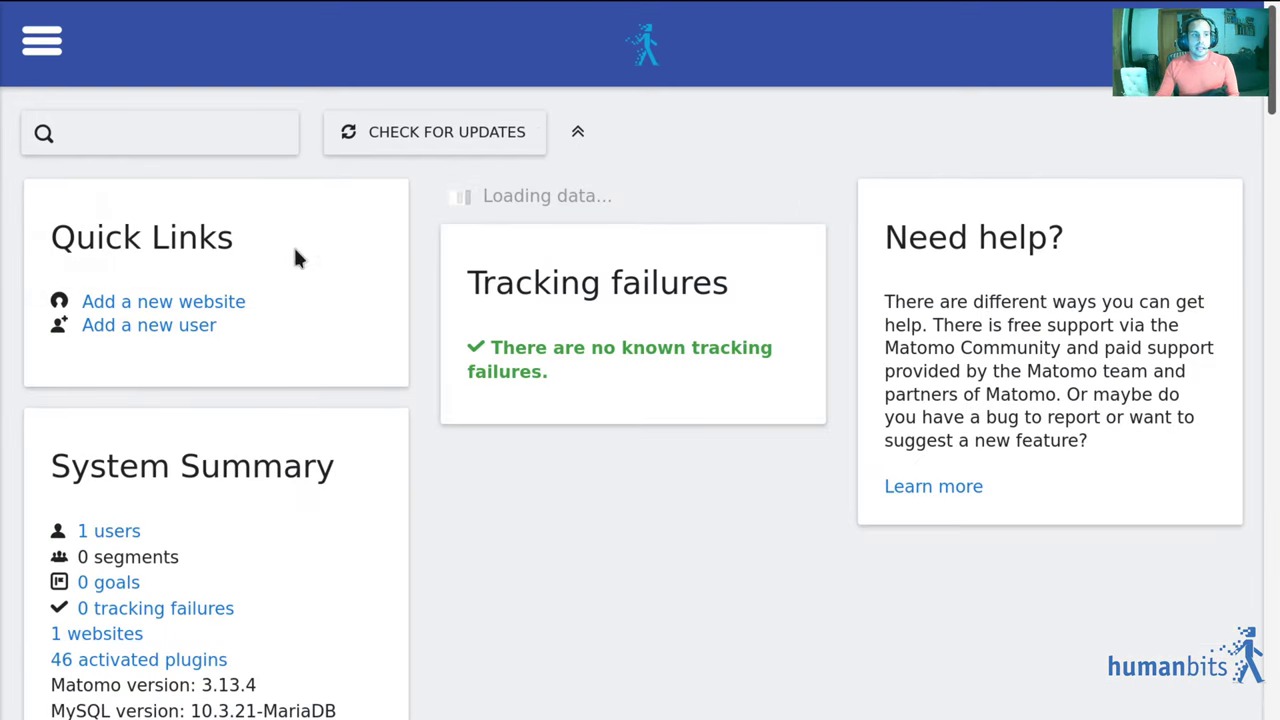
Open the Anonymize data settings in the Privacy section of the administration
left_click(45, 47)
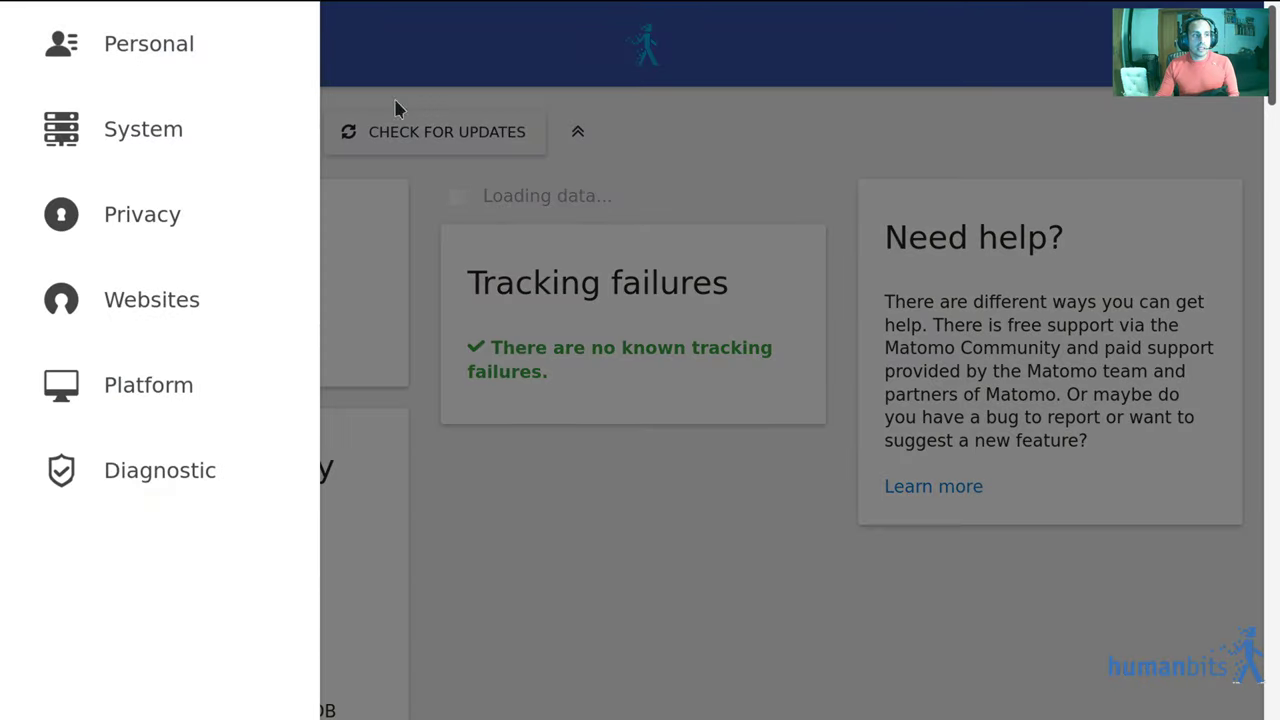
left_click(176, 234)
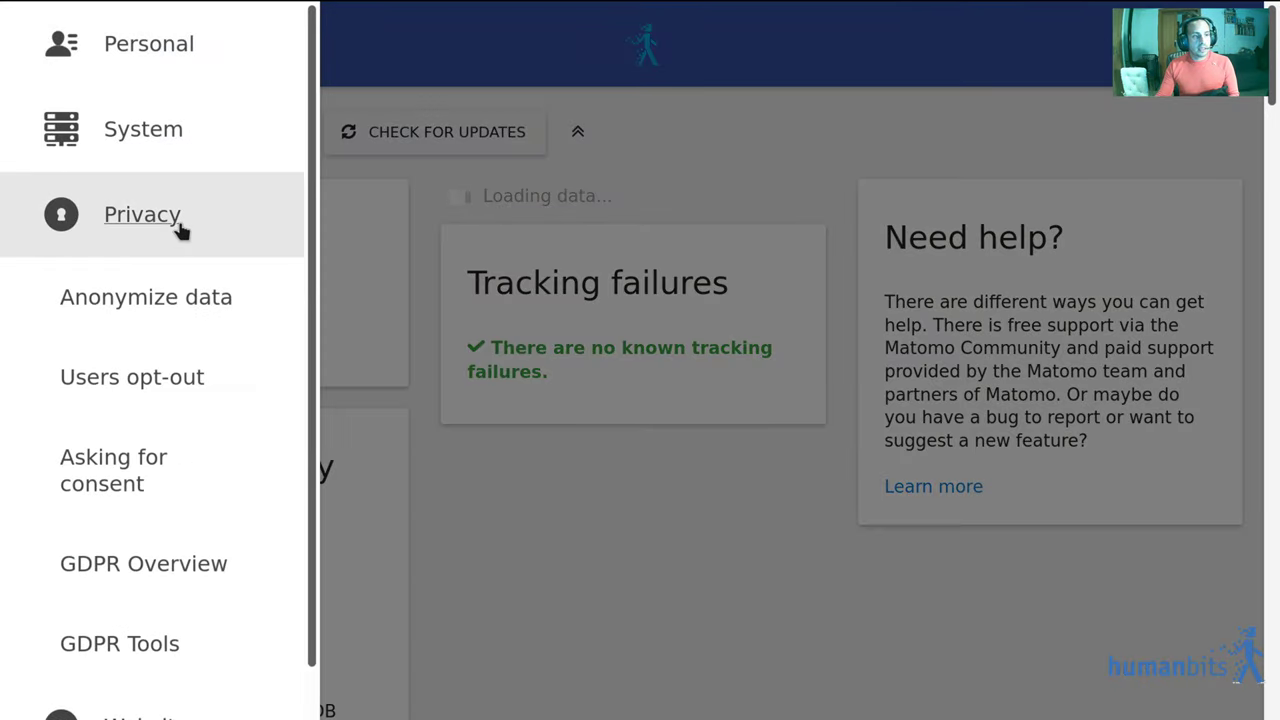
left_click(186, 316)
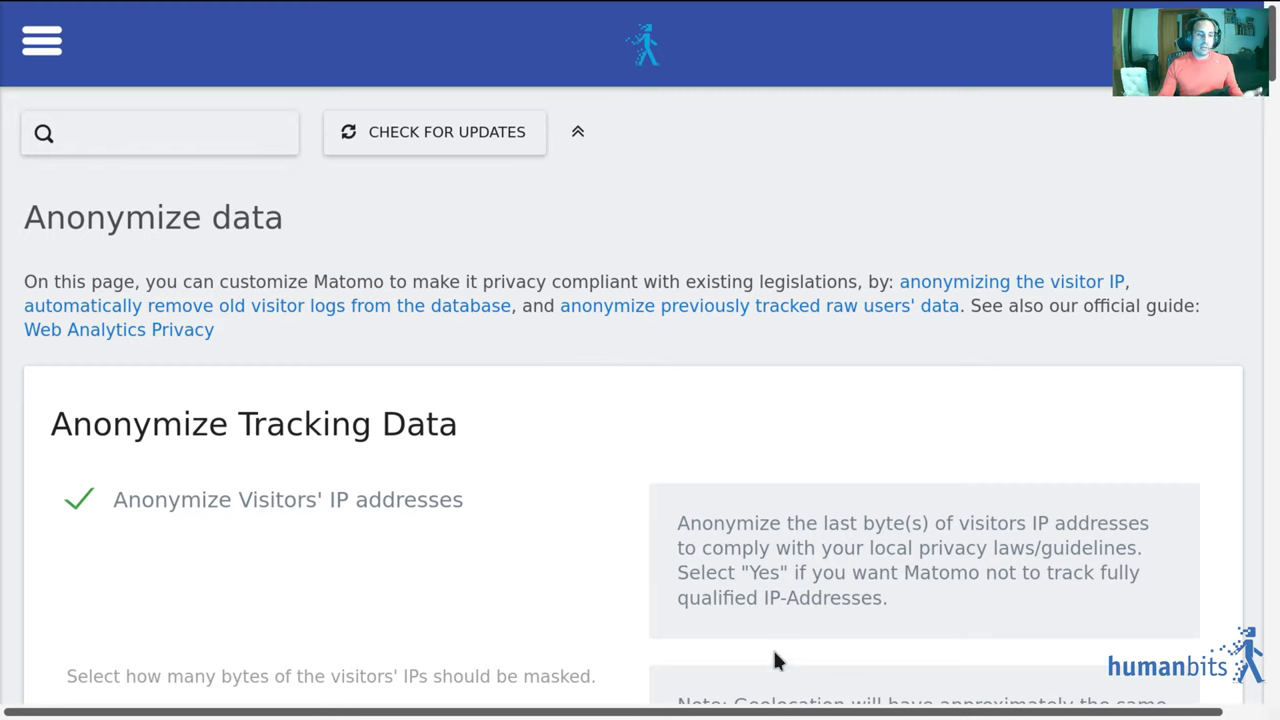
Review the Anonymize data page's options for IP masking, User ID pseudonyms, Order IDs, old data deletion and previously tracked raw data
scroll(731, 586, "down", 3)
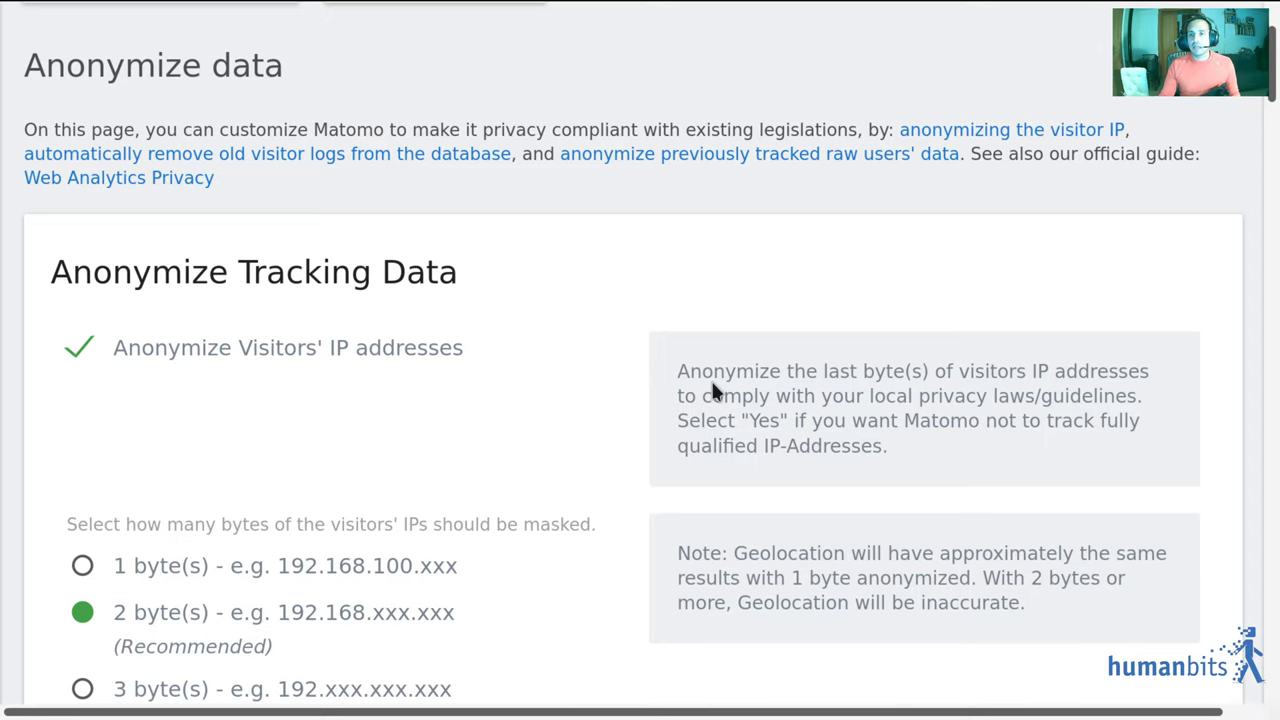
scroll(406, 486, "down", 3)
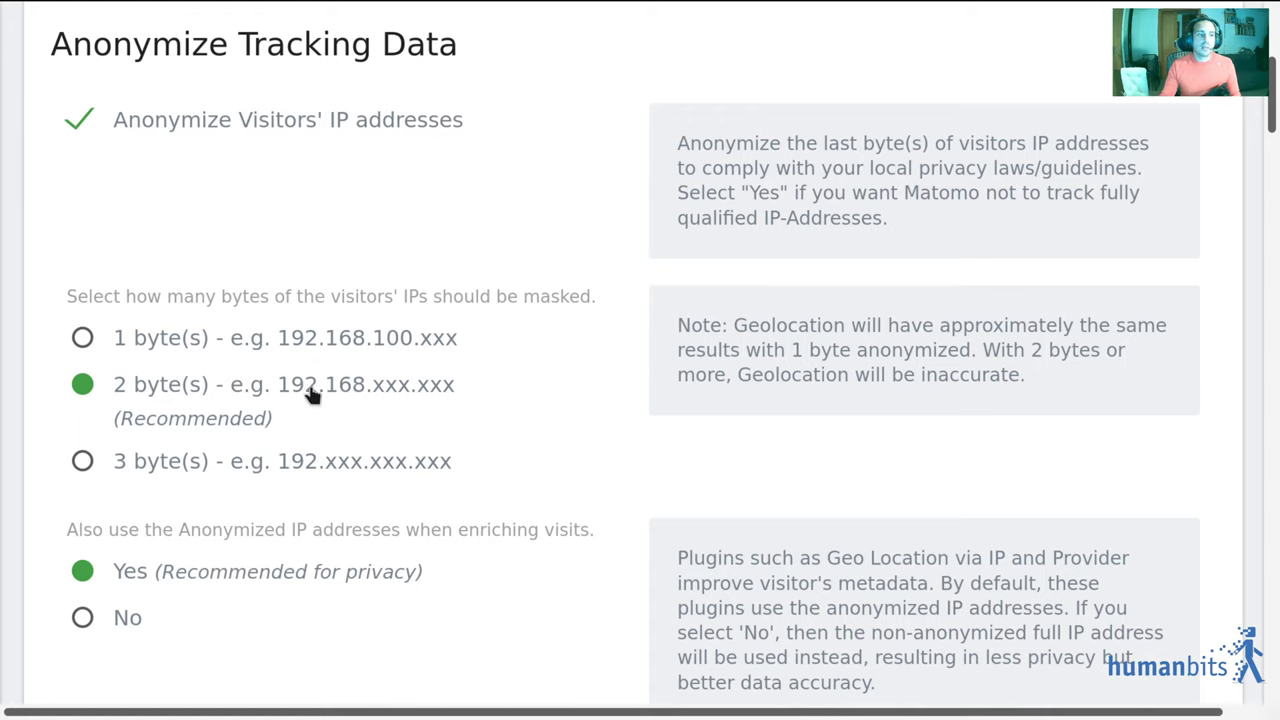
scroll(614, 420, "down", 3)
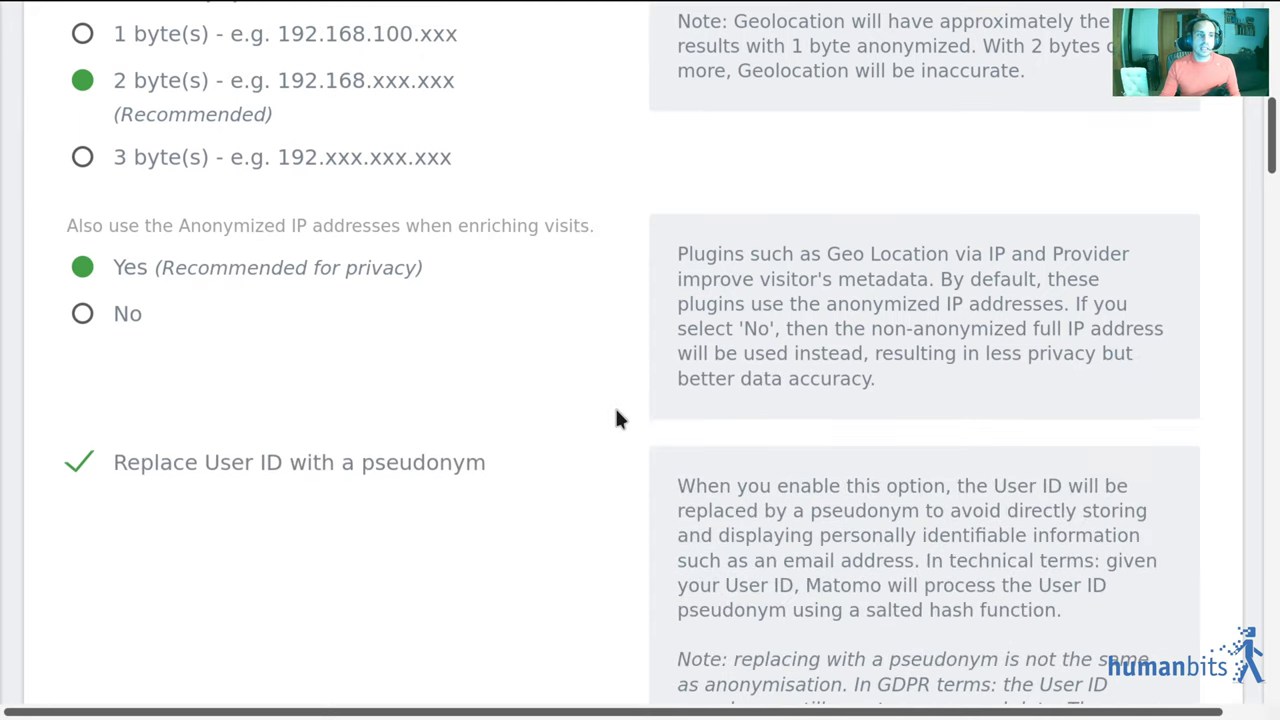
scroll(617, 420, "down", 2)
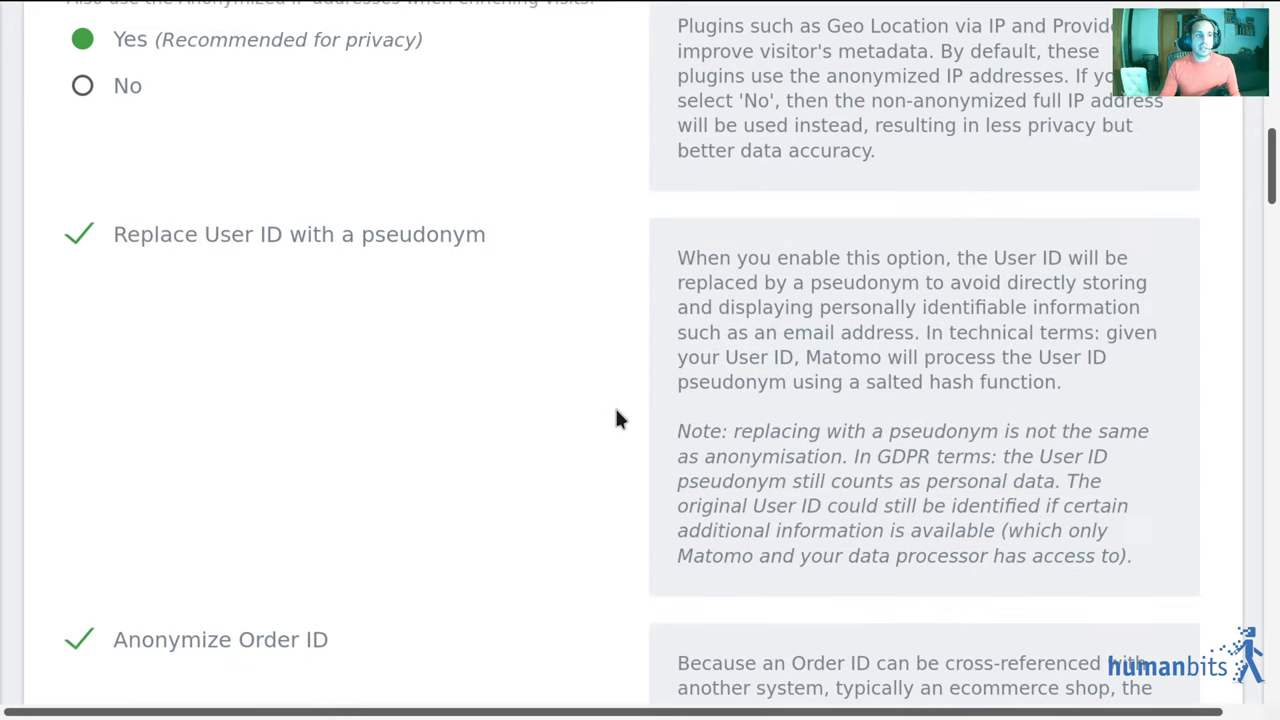
scroll(617, 420, "up", 1)
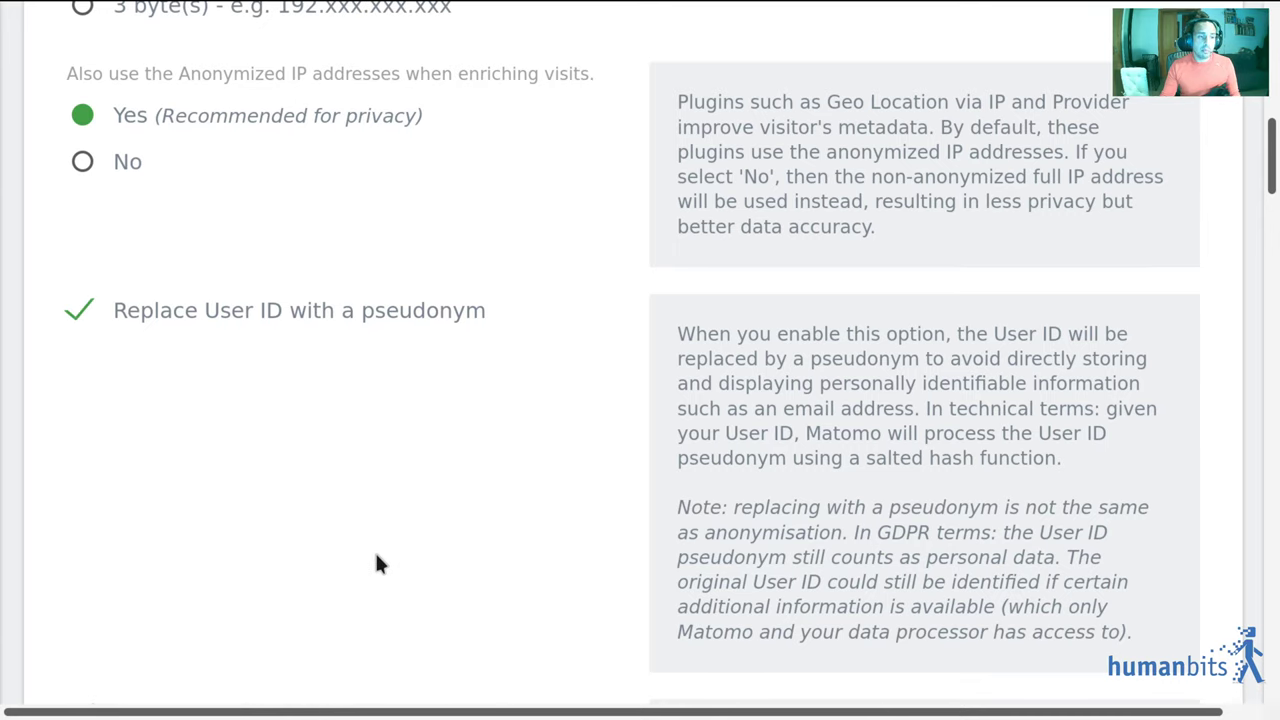
scroll(376, 563, "down", 3)
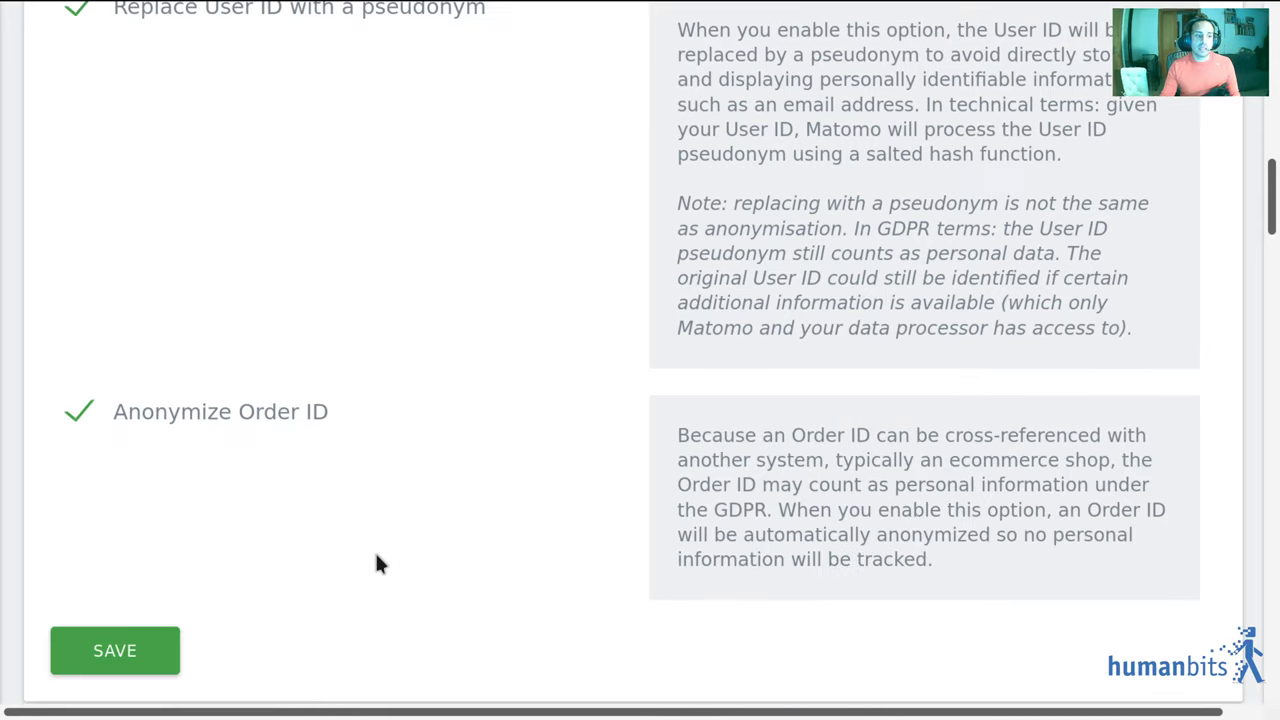
scroll(397, 445, "down", 5)
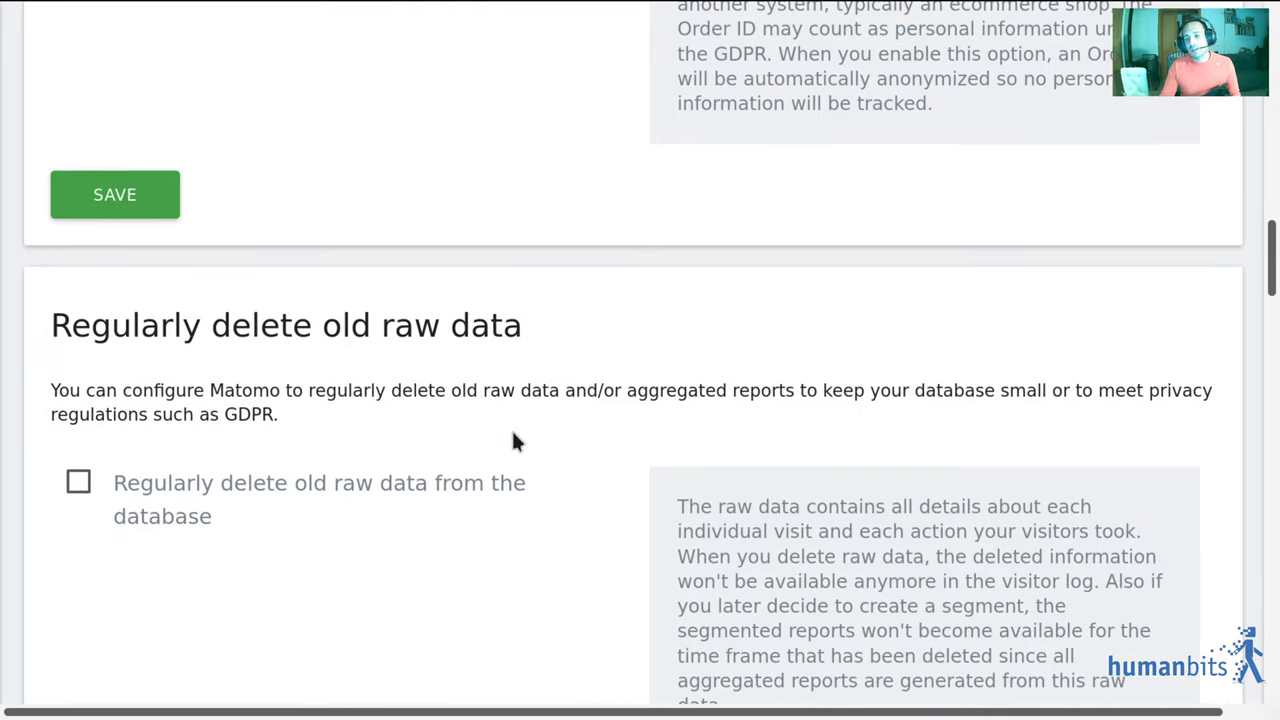
scroll(513, 414, "down", 4)
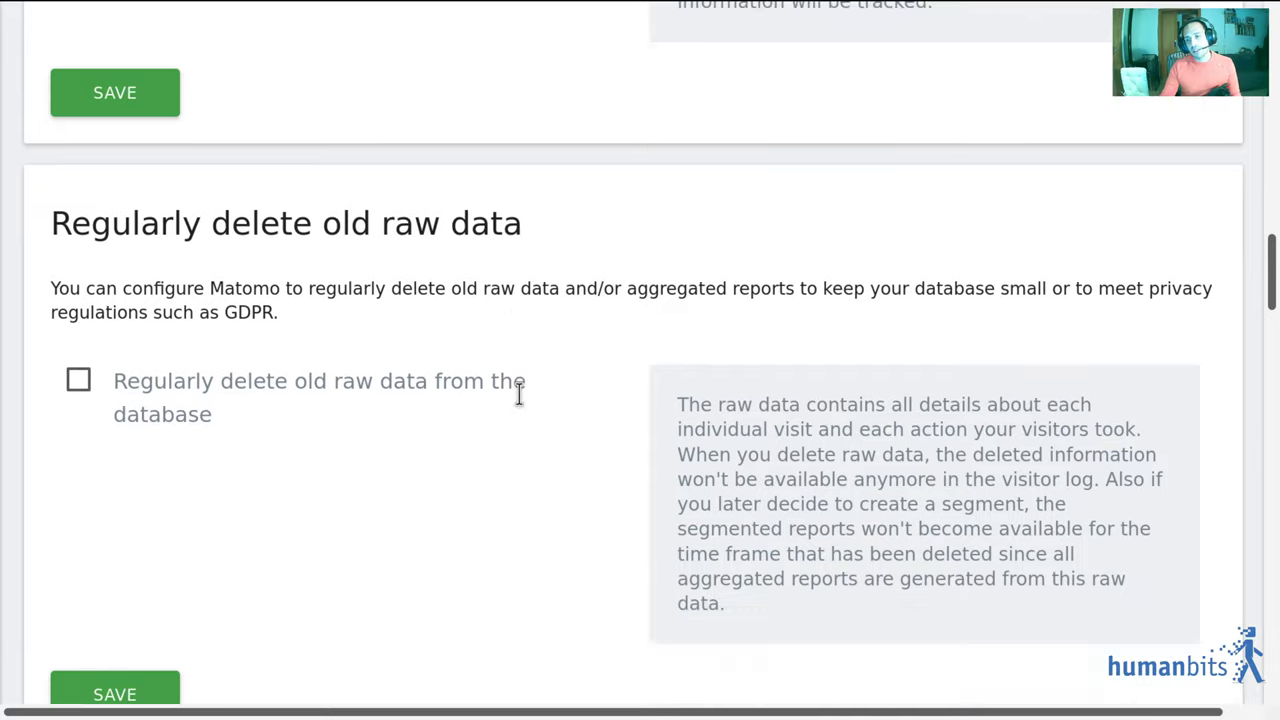
scroll(522, 395, "down", 6)
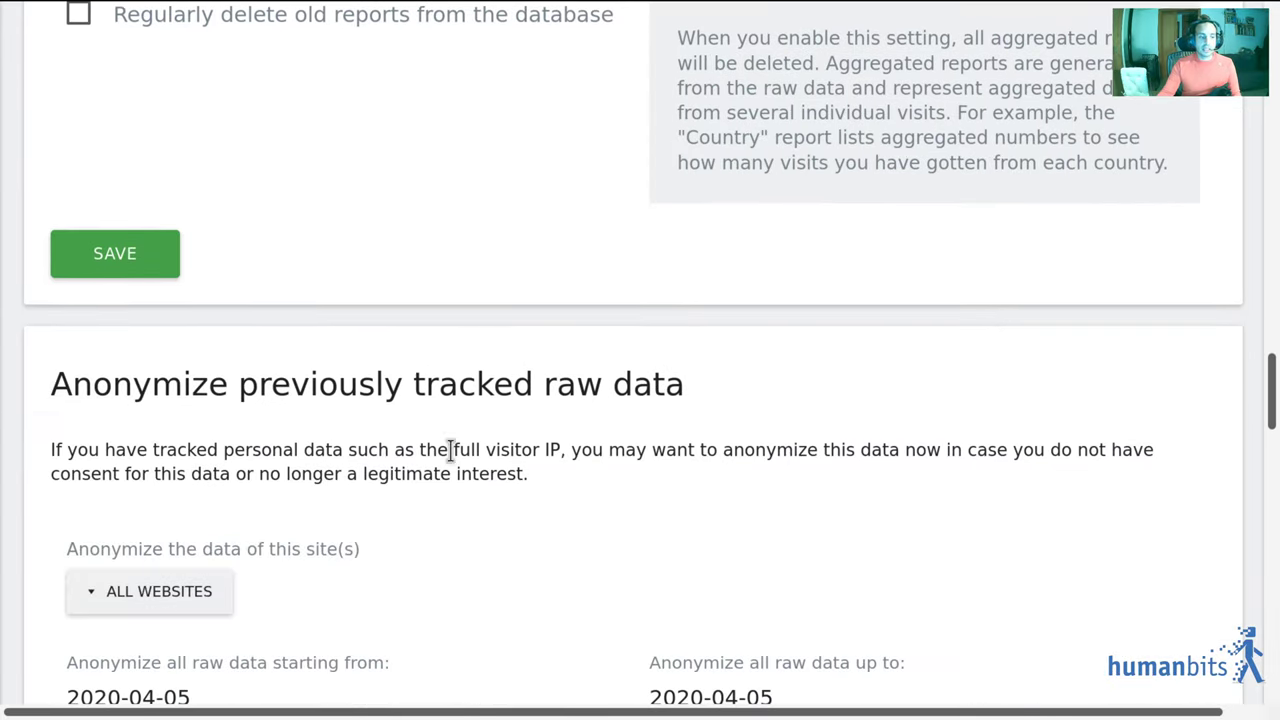
scroll(472, 486, "up", 20)
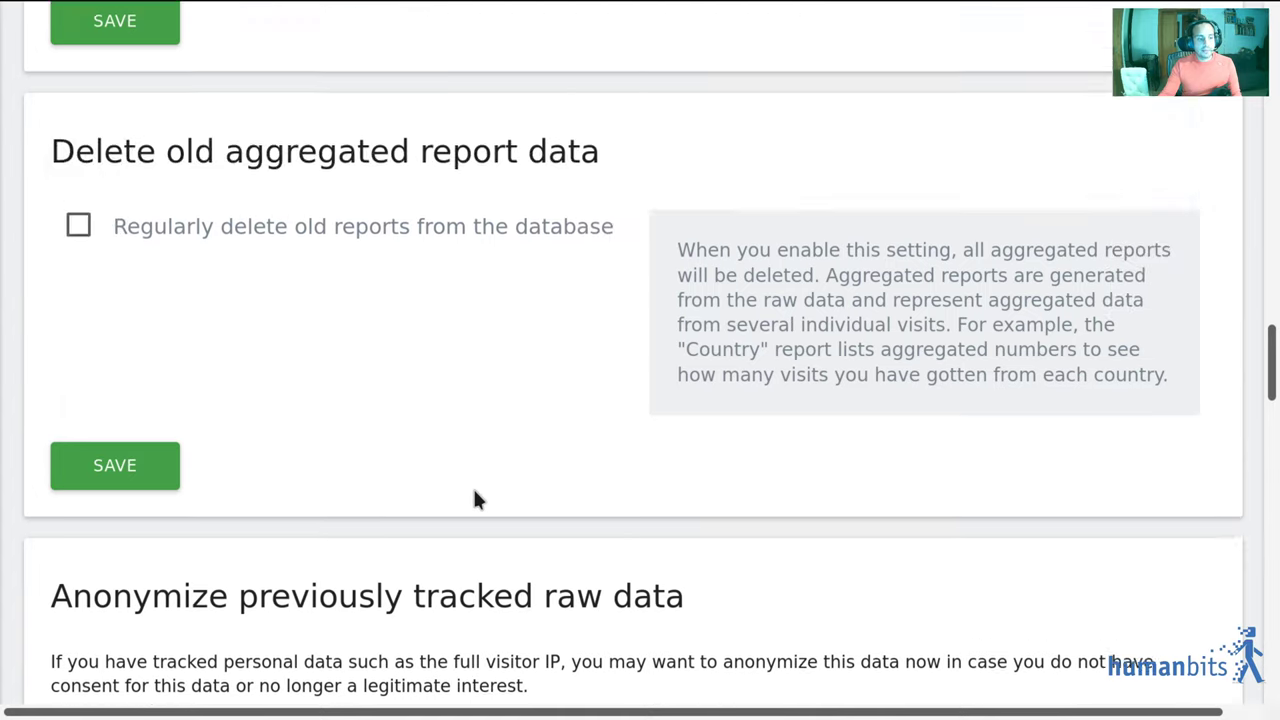
scroll(436, 418, "up", 8)
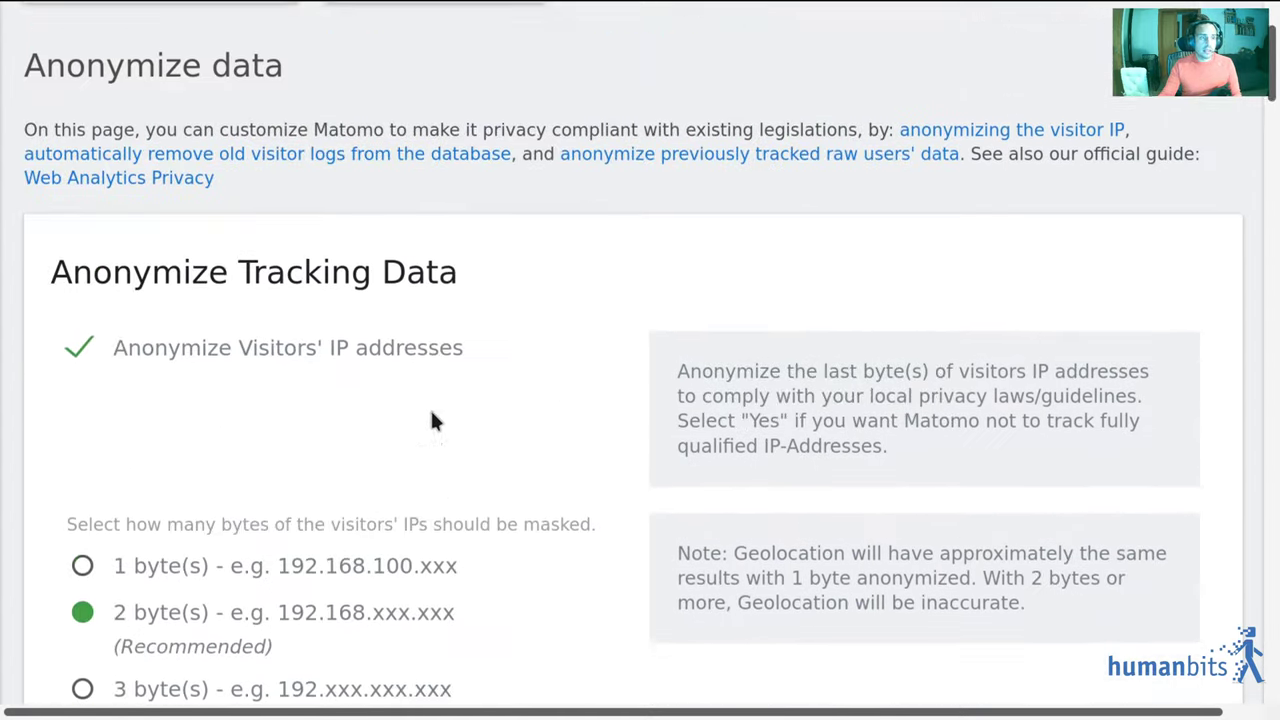
Open the Settings page in the Personal section of the administration
left_click(21, 46)
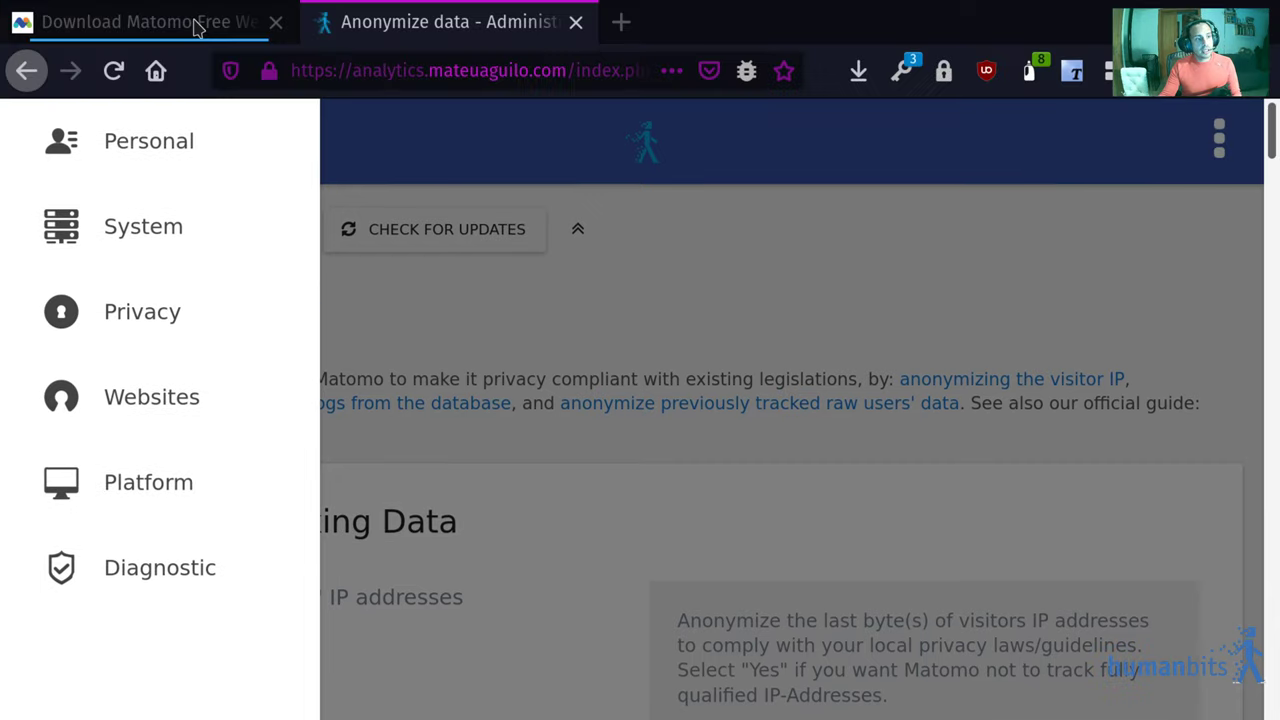
left_click(183, 37)
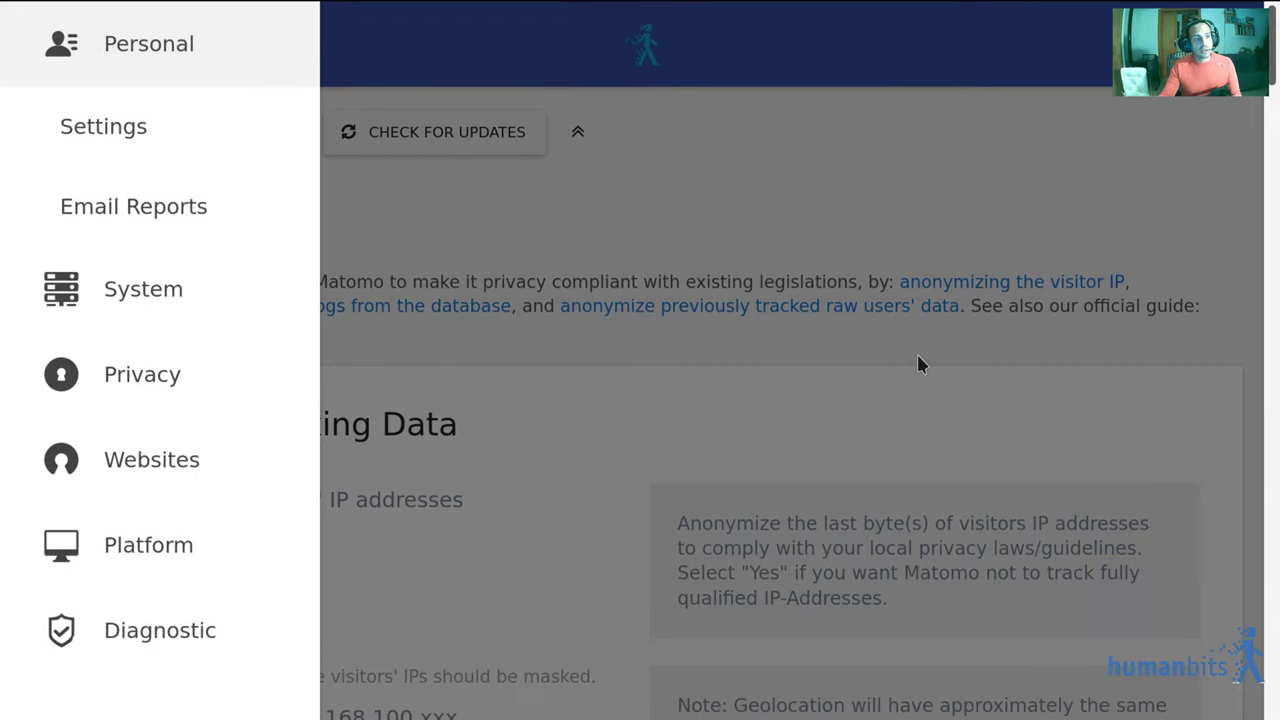
left_click(209, 149)
Set the report date to load by default to Previous 7 days (not including today) and save the personal settings
scroll(973, 295, "down", 8)
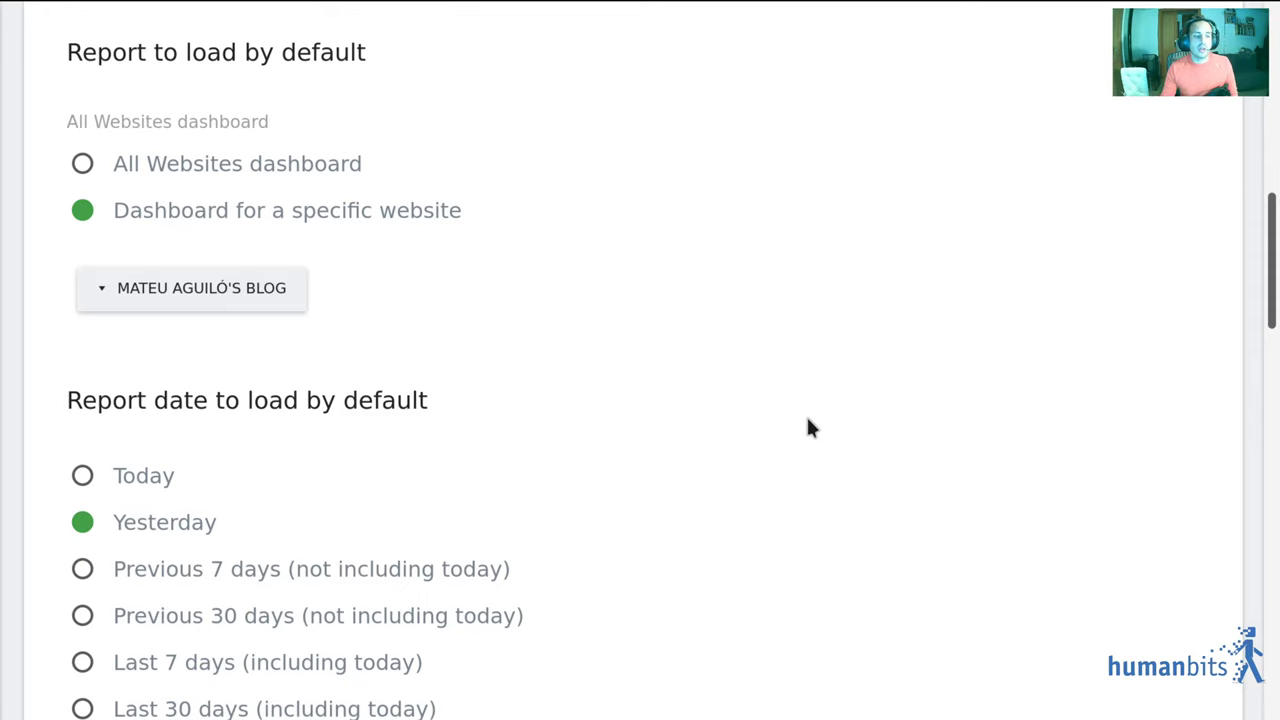
scroll(646, 424, "down", 2)
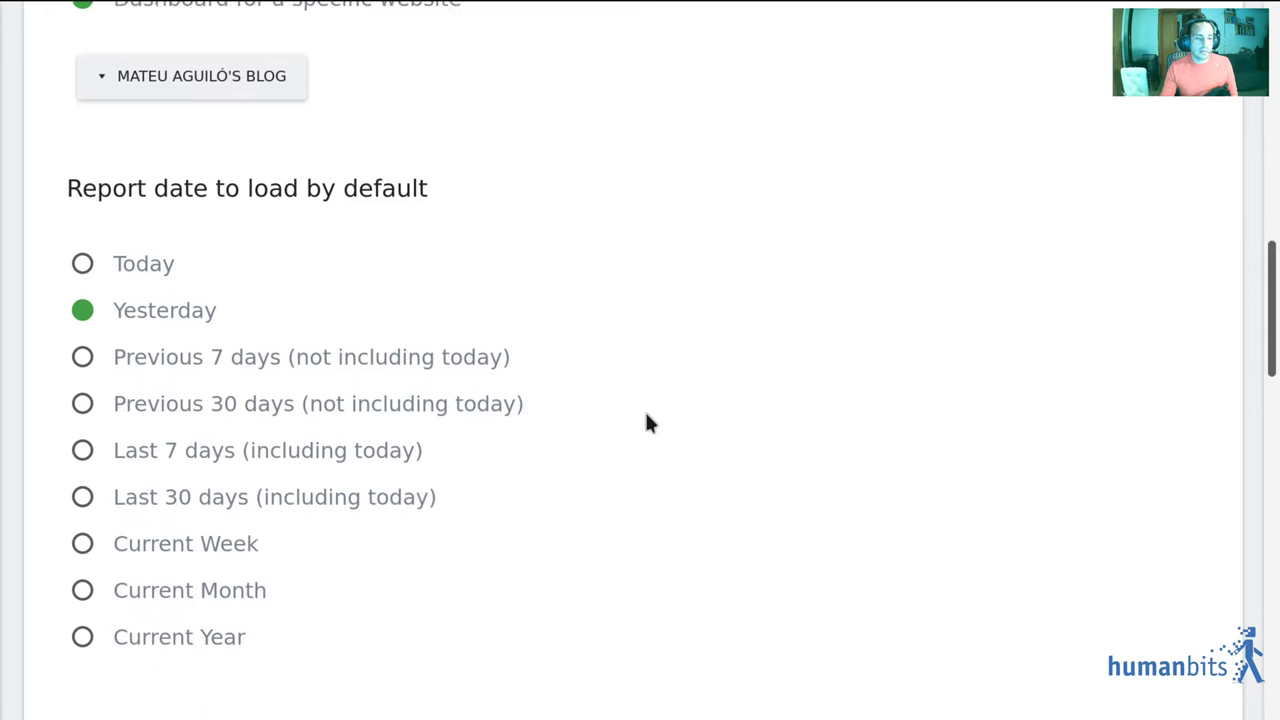
left_click(155, 341)
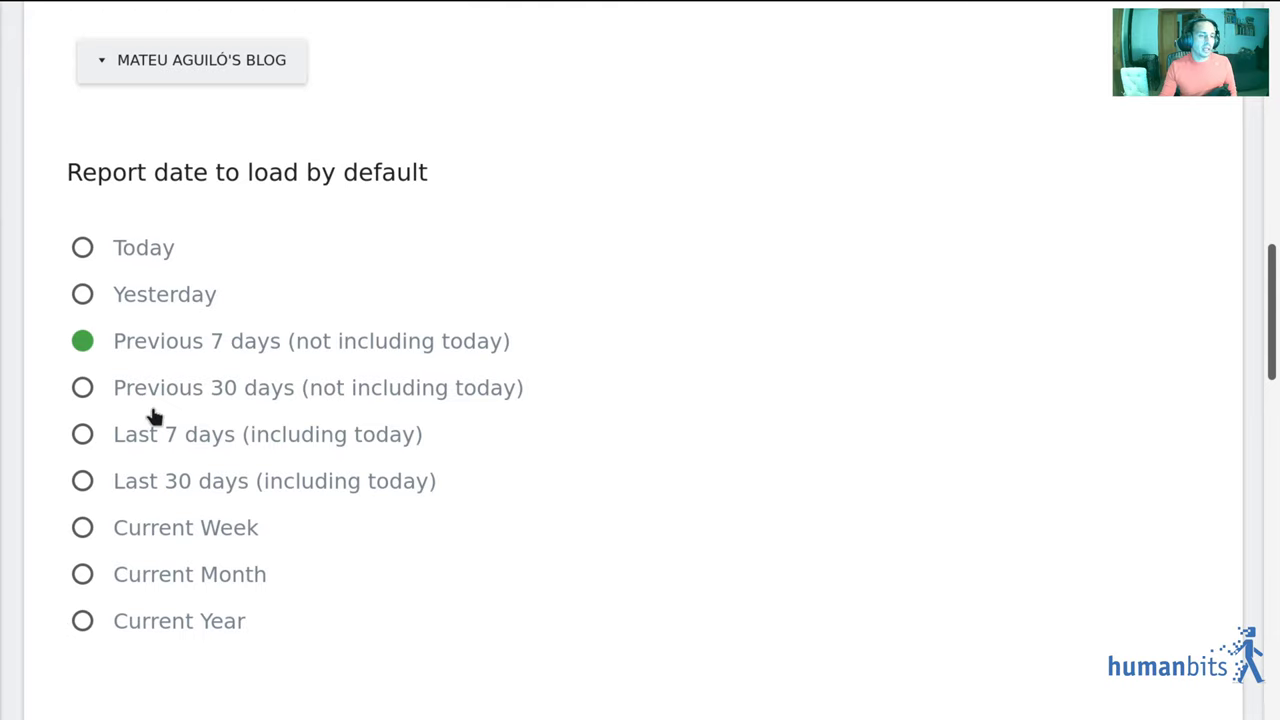
scroll(206, 589, "down", 3)
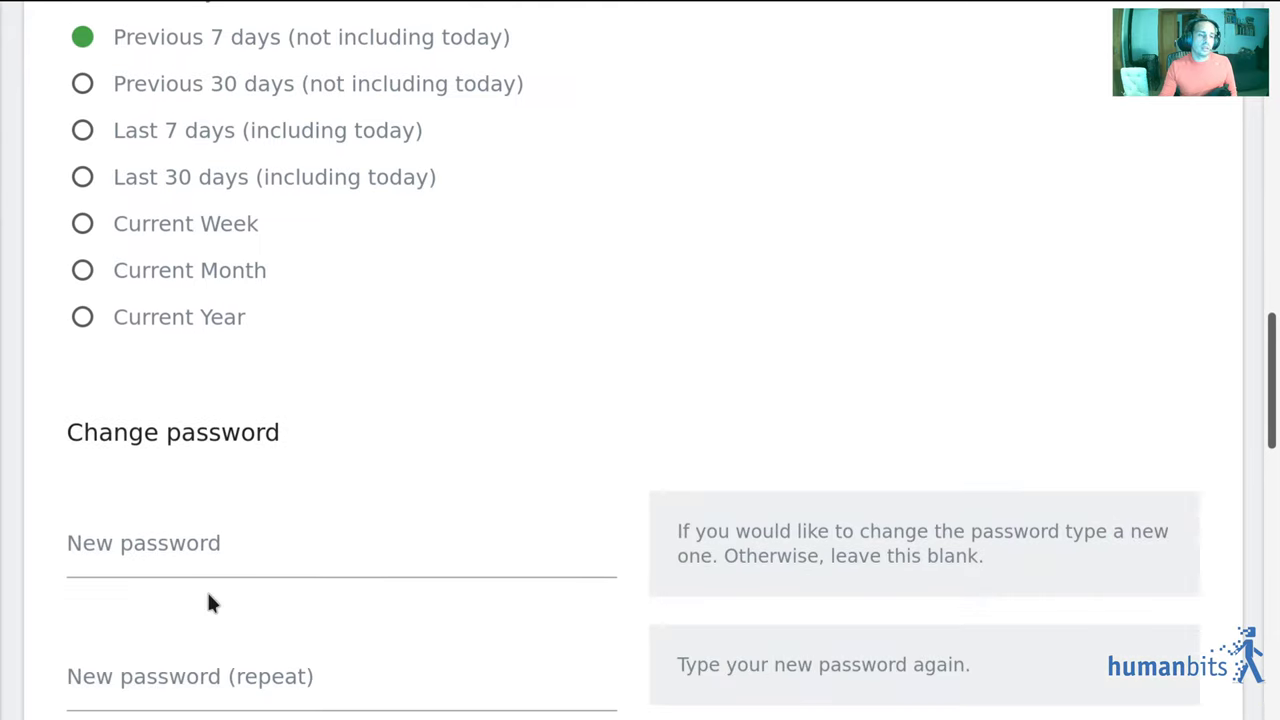
scroll(234, 579, "down", 3)
left_click(112, 481)
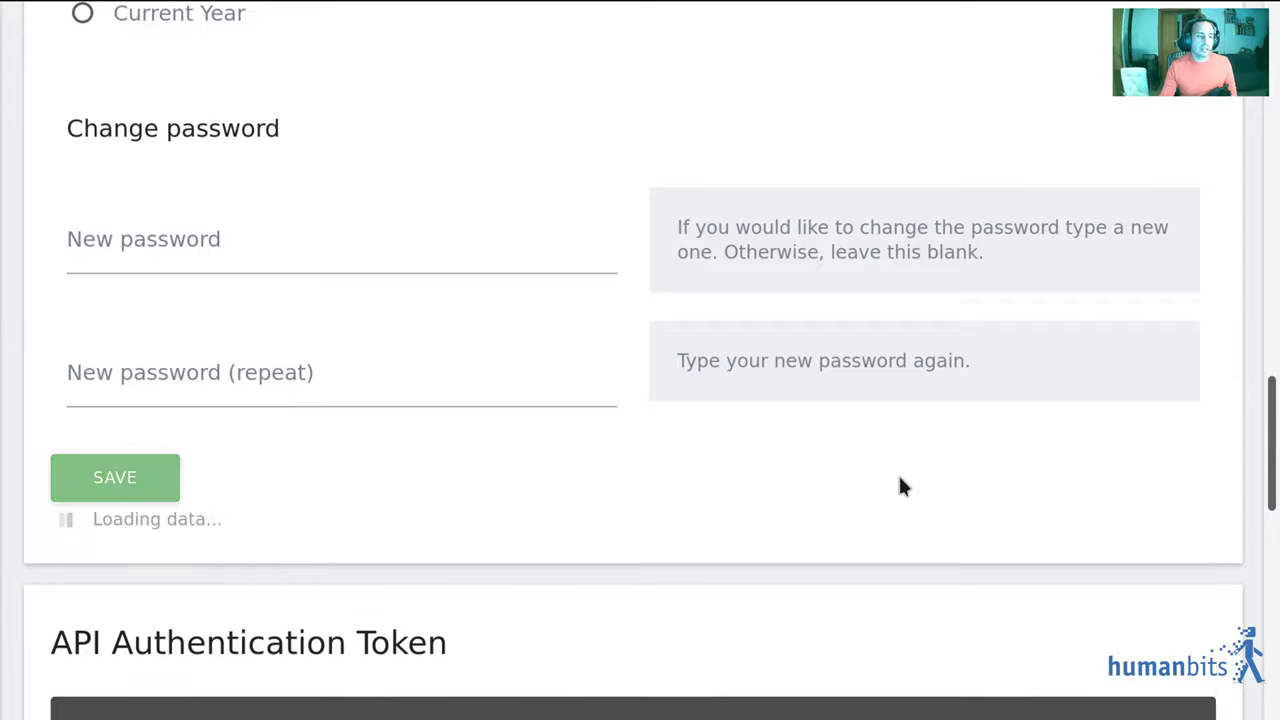